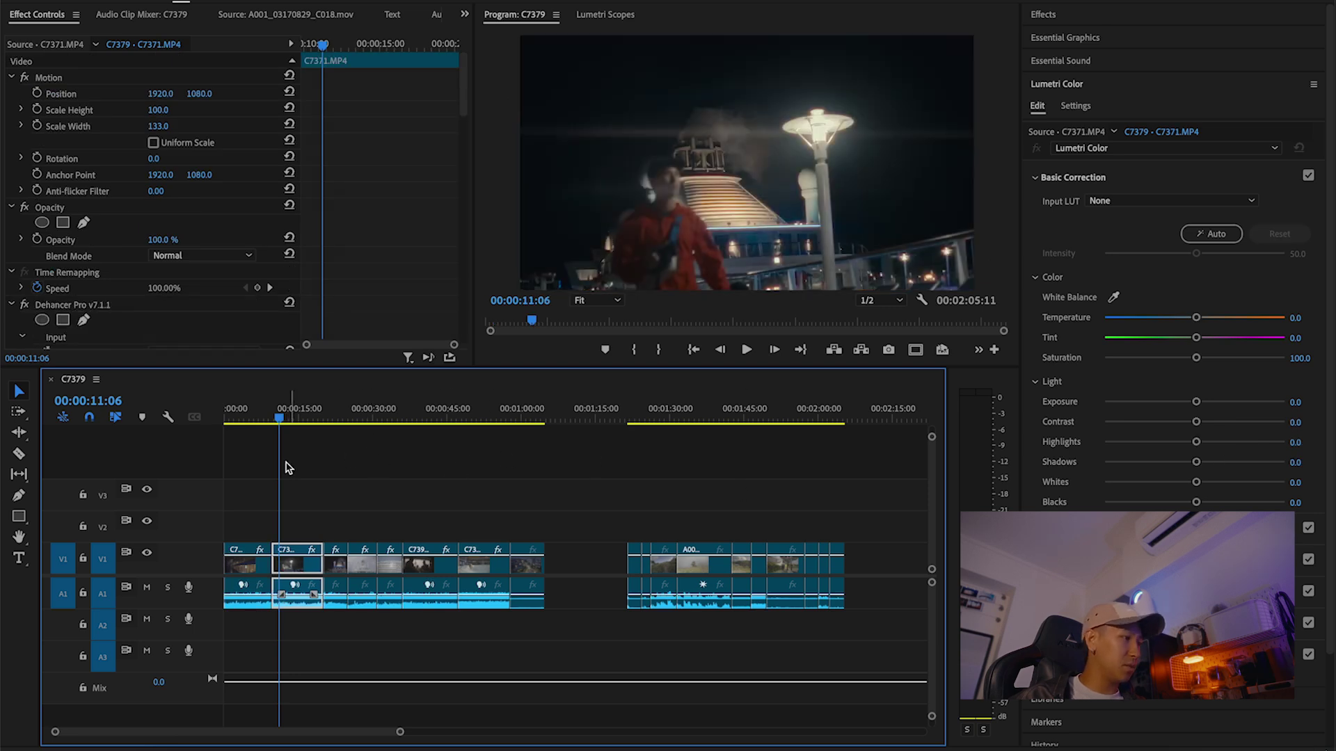
- Try raising the Lumetri saturation of the C7371 clip to 156.4 and reset it
key(Down)
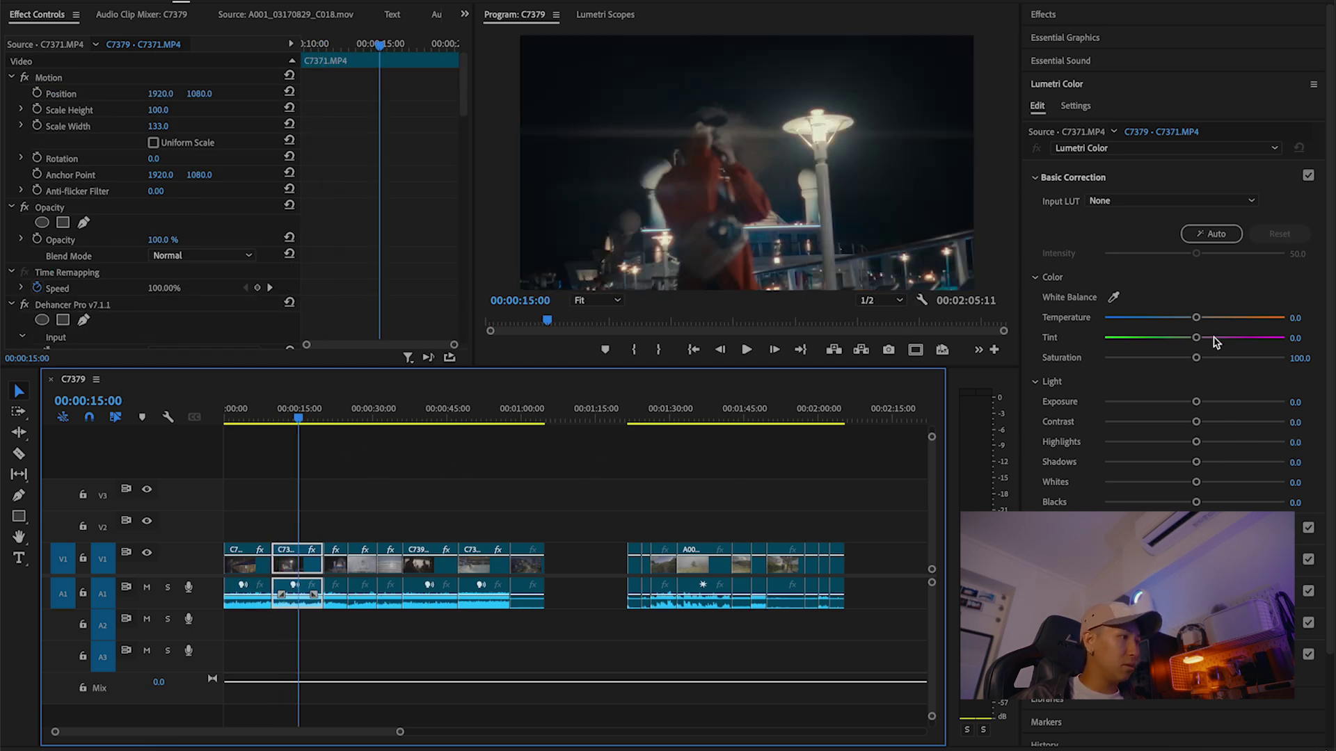
scroll(350, 273, down, 2)
scroll(350, 273, down, 3)
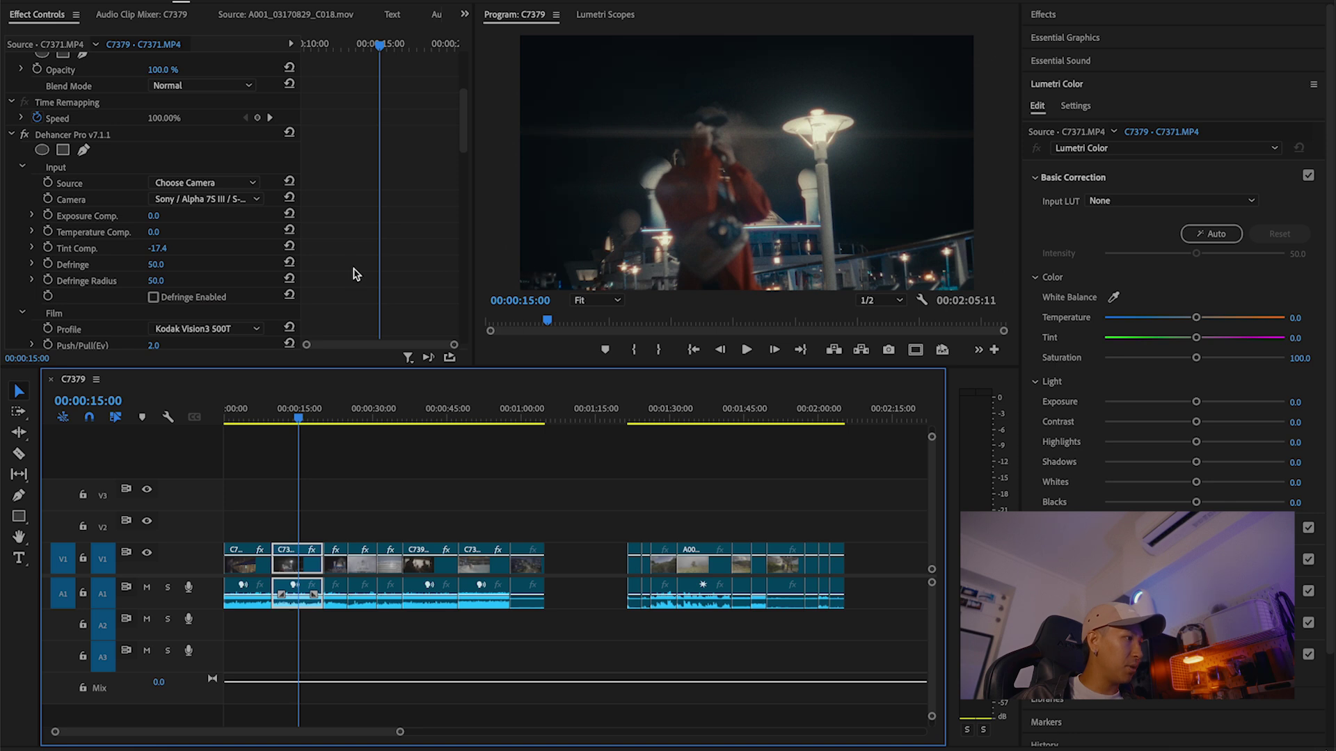
scroll(361, 272, down, 4)
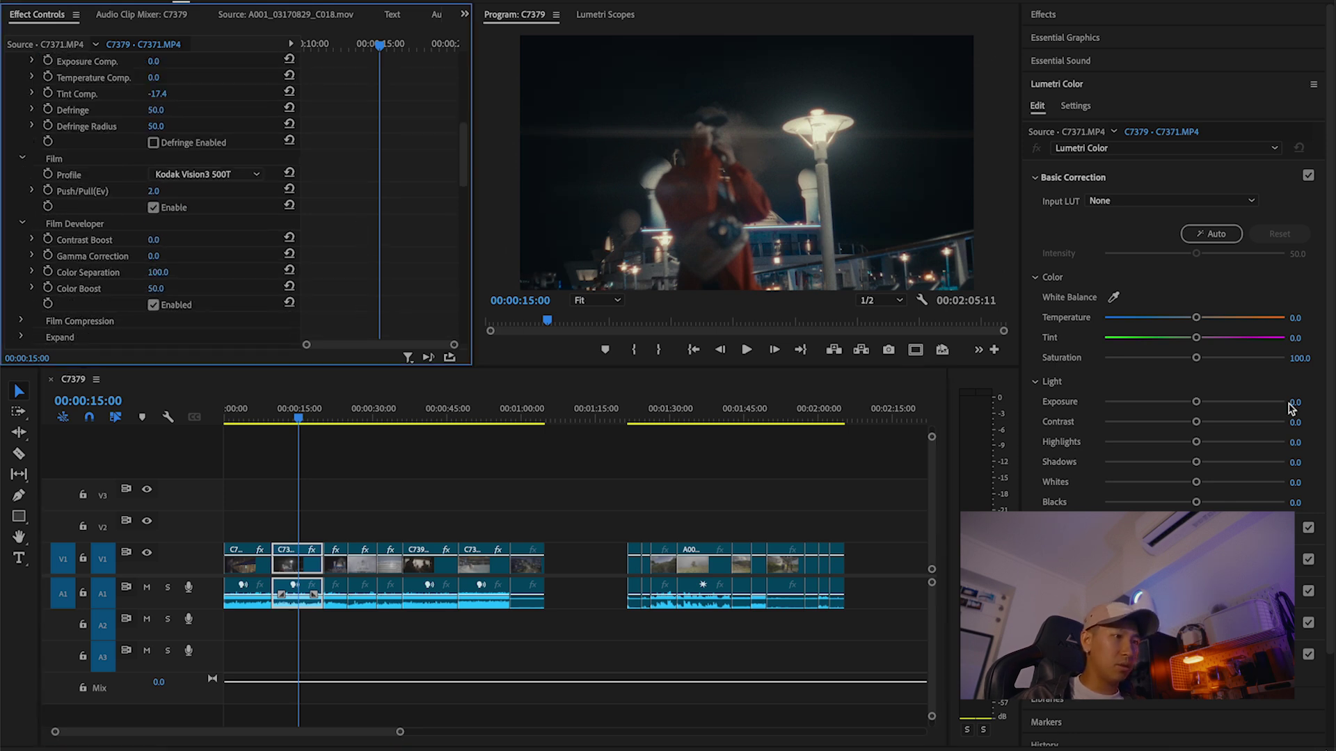
drag(1197, 357, 1246, 362)
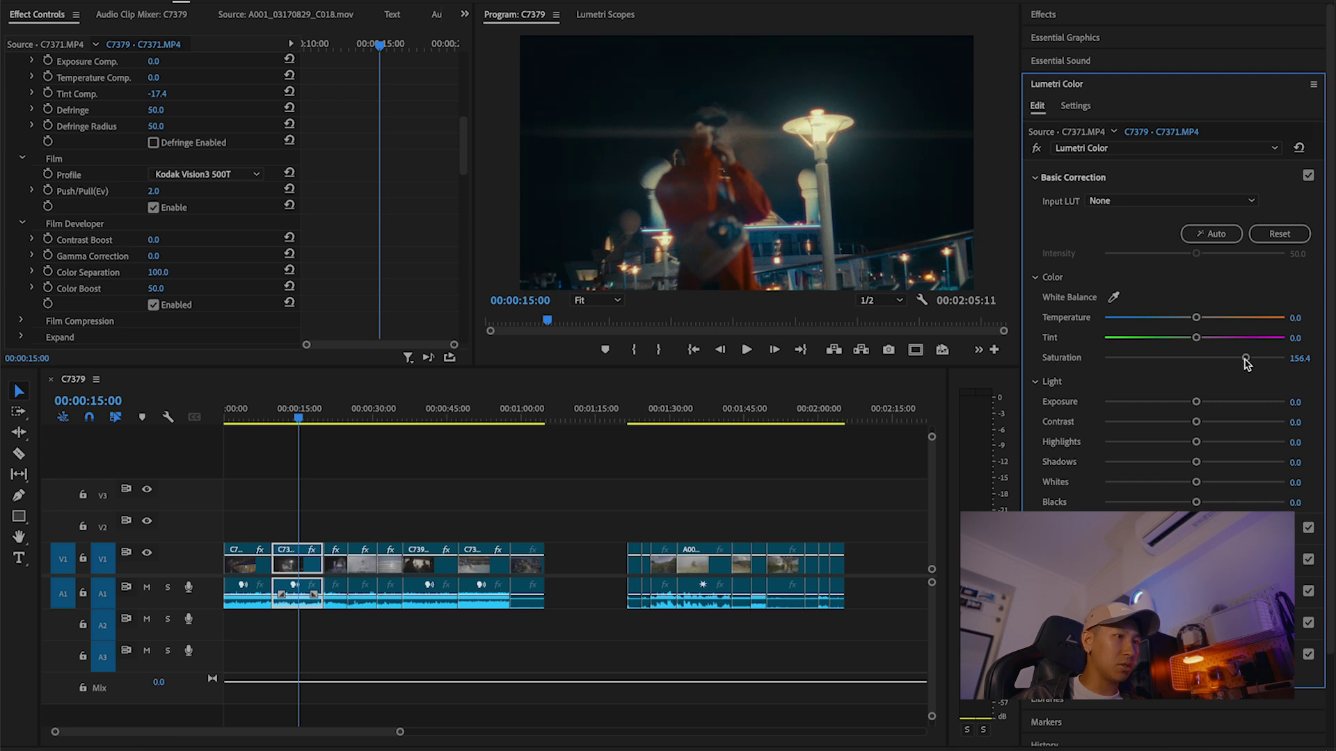
double_click(1246, 362)
- Set the C7371 clip's Dehancer Pro Color Boost to 88 and Tint Comp. to -7.6
scroll(291, 249, down, 1)
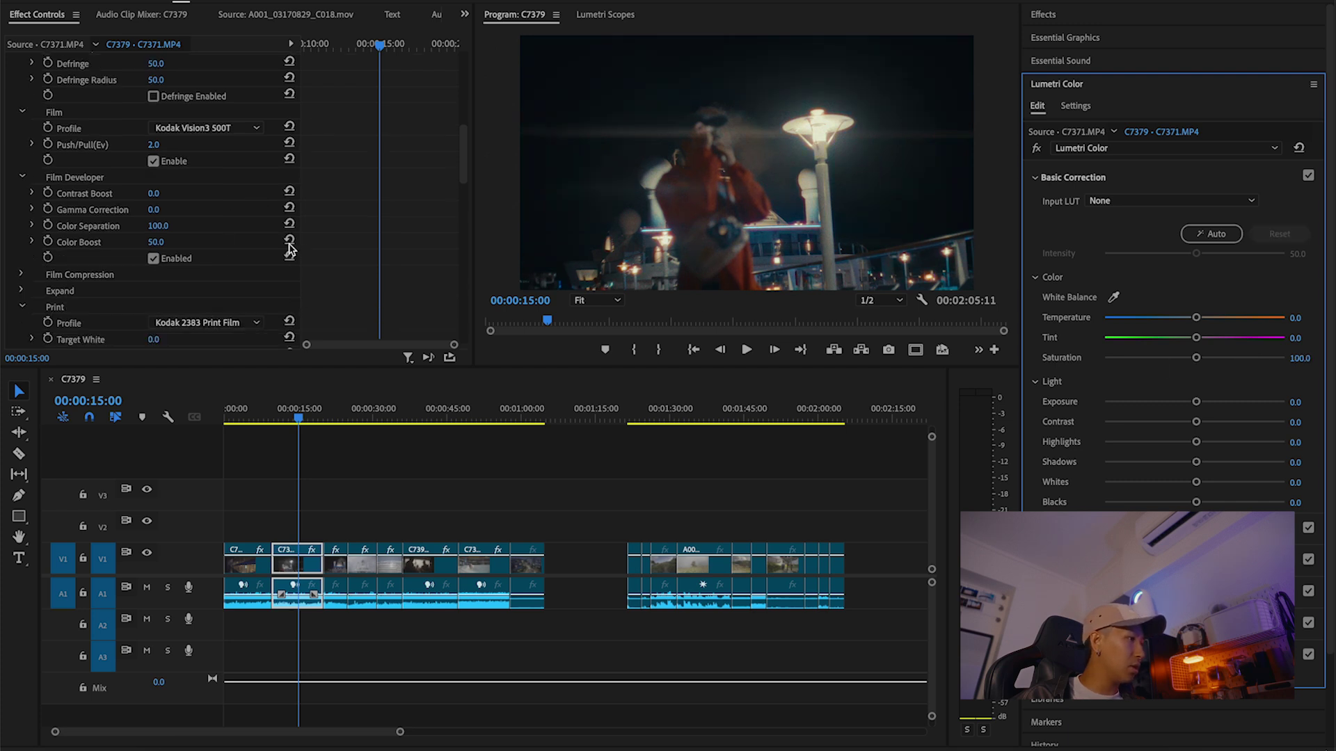
drag(169, 247, 208, 220)
scroll(212, 238, down, 4)
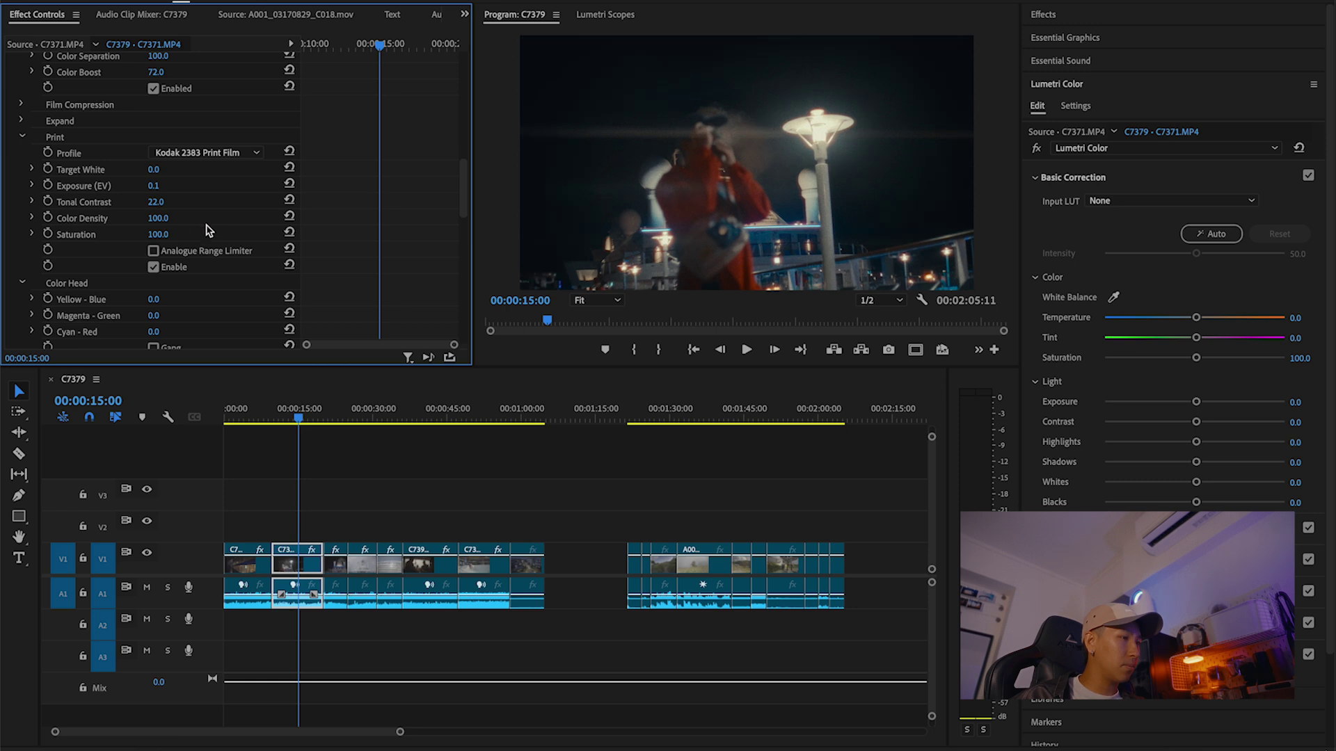
scroll(265, 206, up, 3)
drag(155, 165, 167, 165)
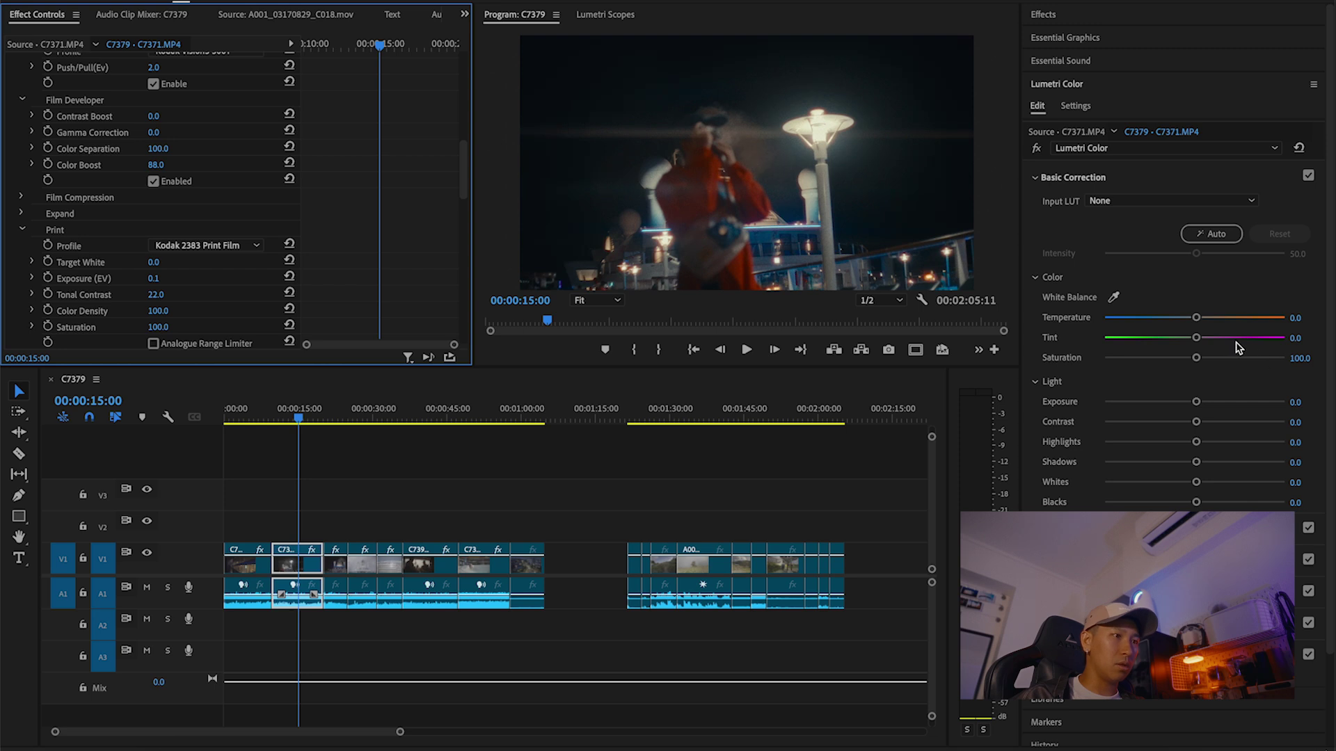
scroll(394, 257, up, 6)
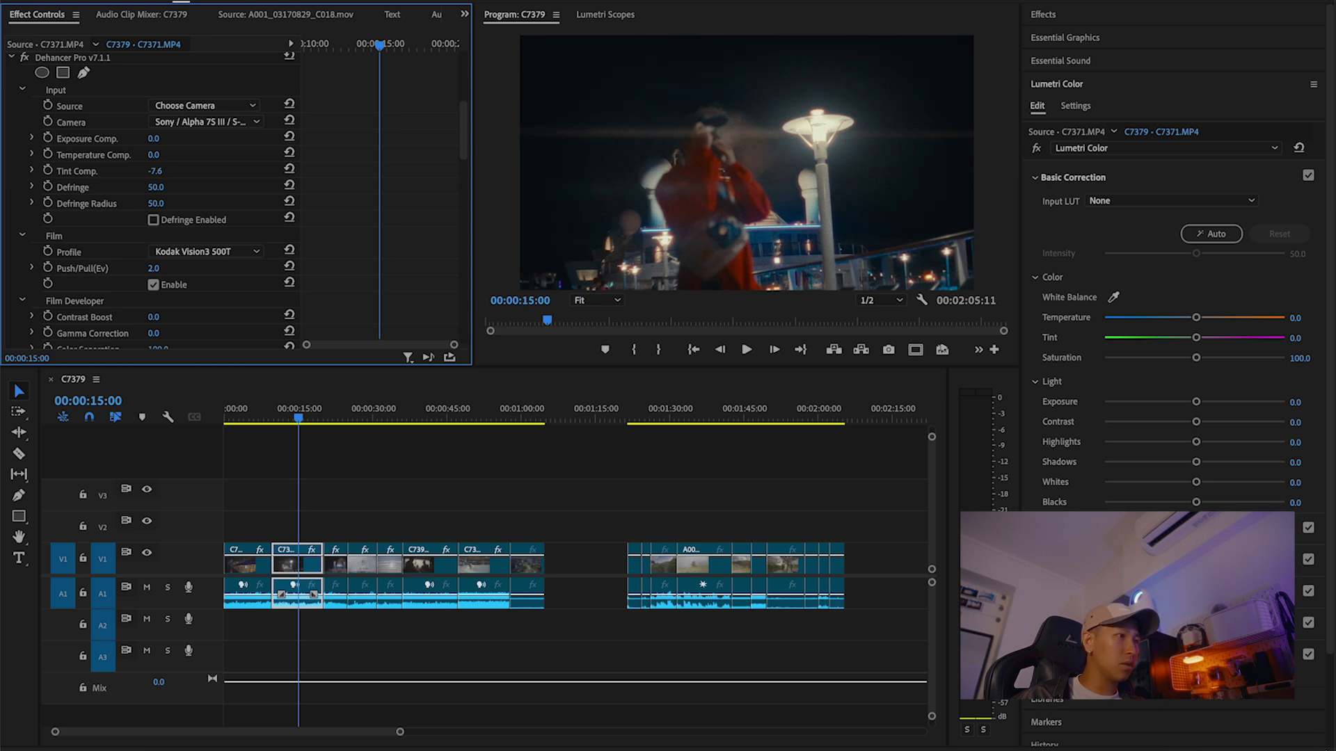
- Play back the graded C7371 clip in an enlarged preview and return to the editing layout
key(grave)
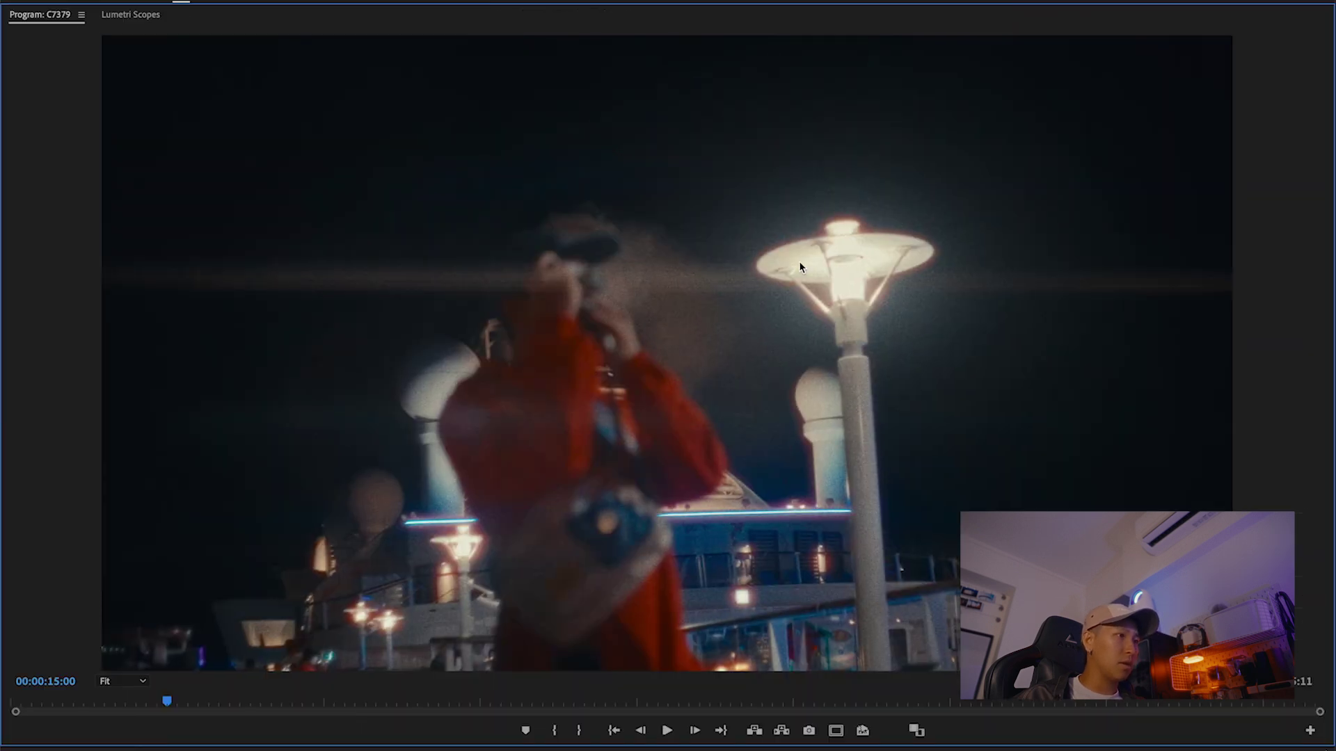
key(space)
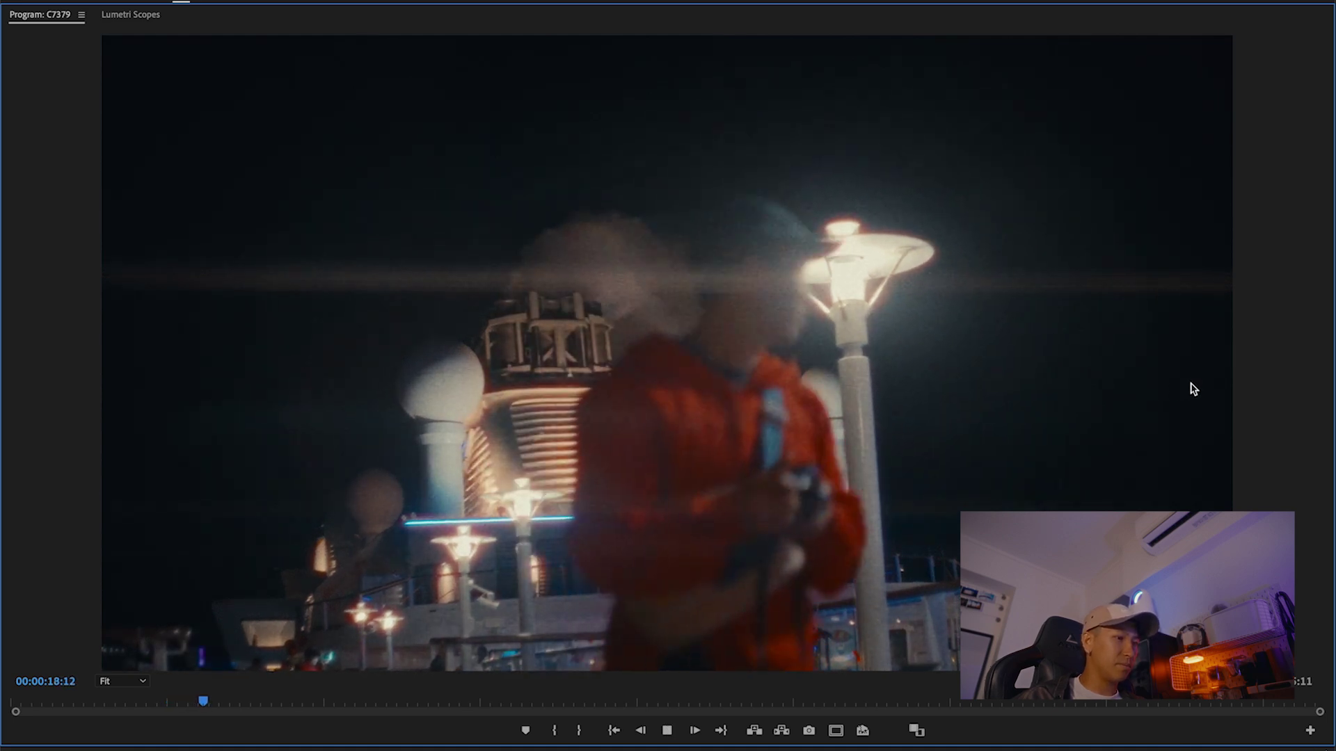
key(space)
key(grave)
- Copy the Dehancer Pro effect from the C7371 clip and apply it to the following night ship clip, C7374
click(297, 560)
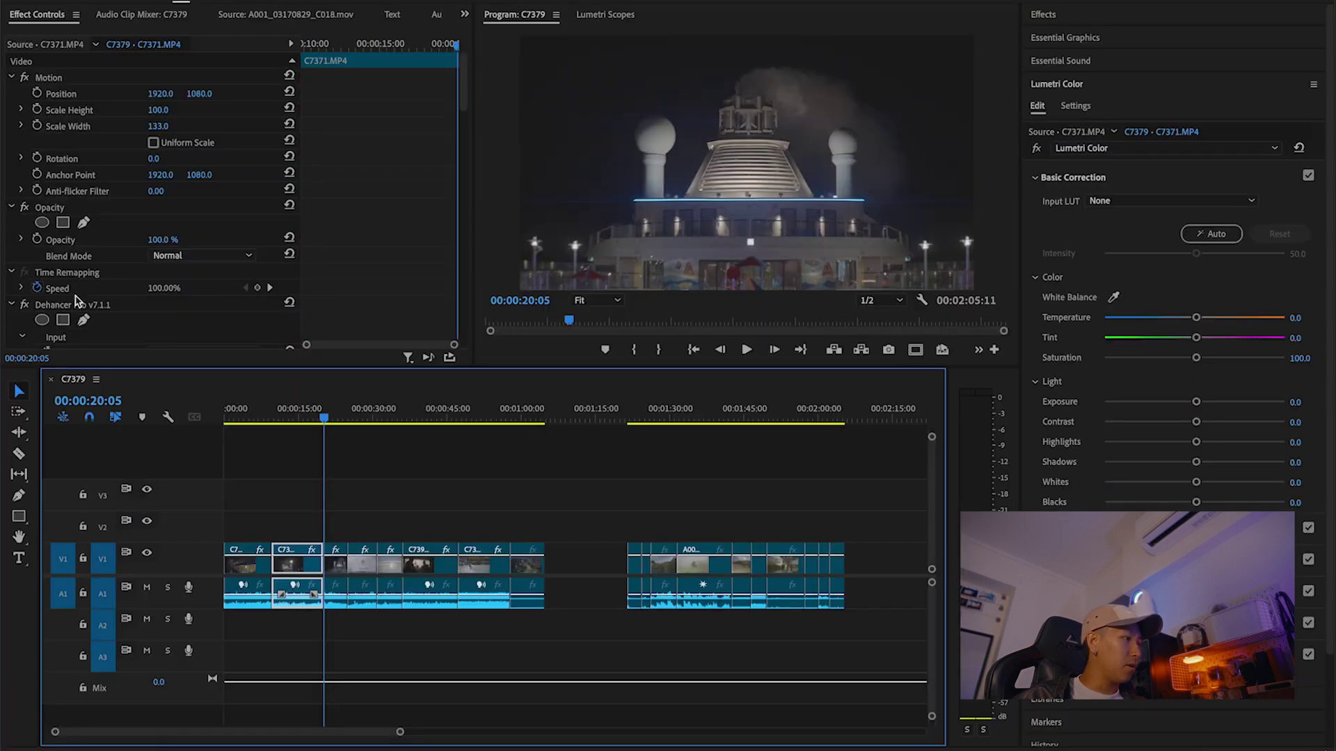
click(77, 305)
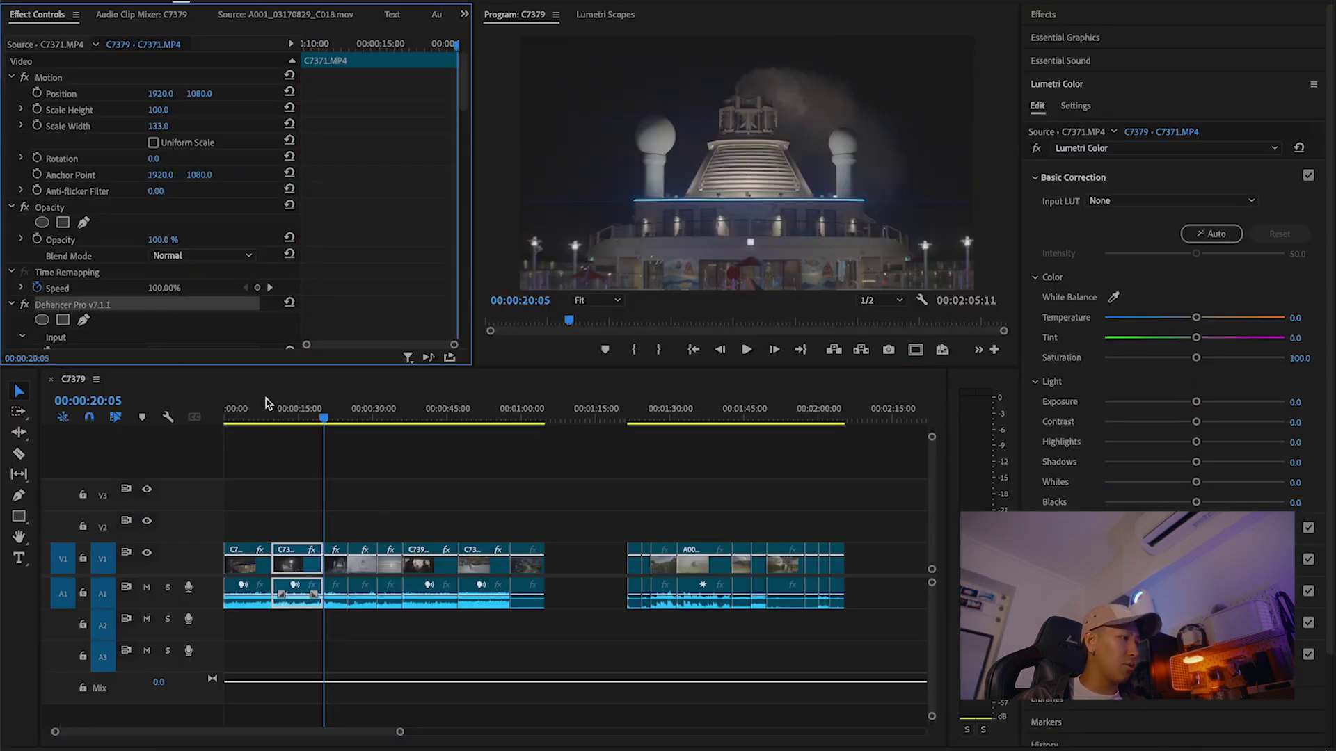
click(332, 420)
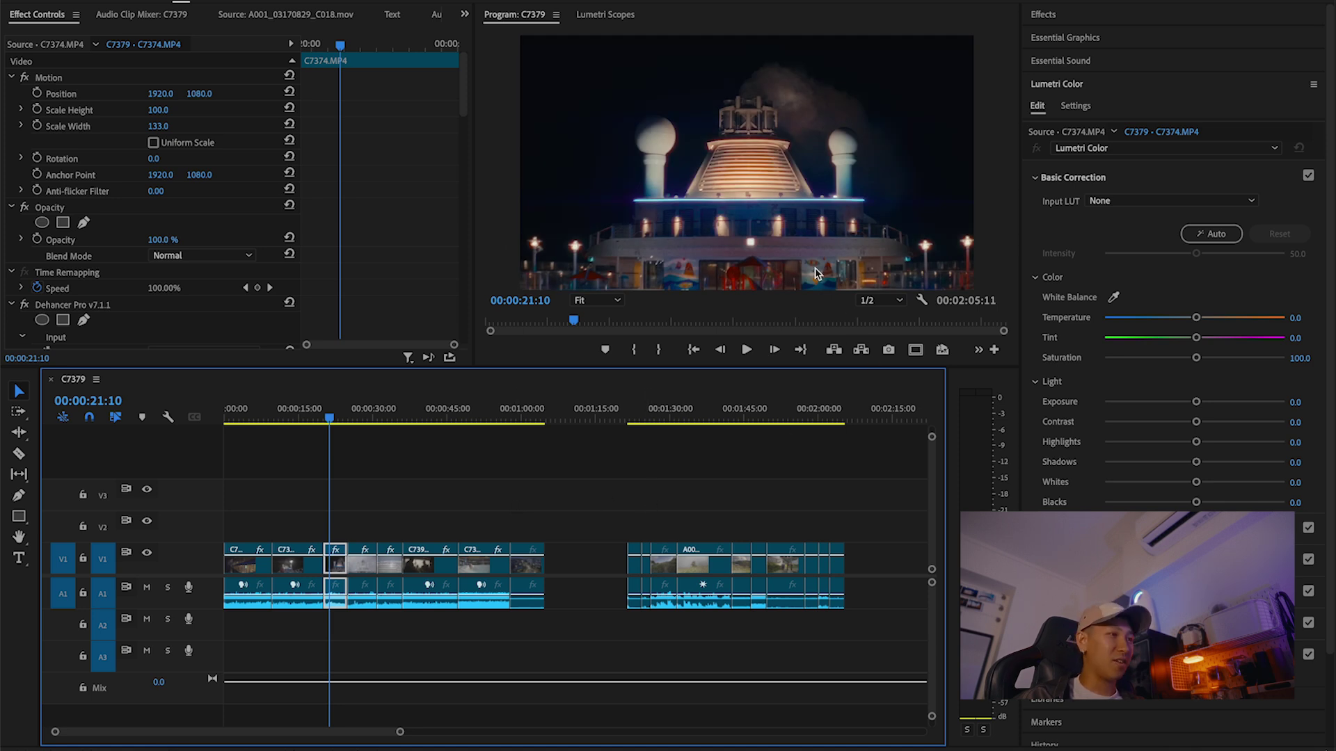
click(334, 414)
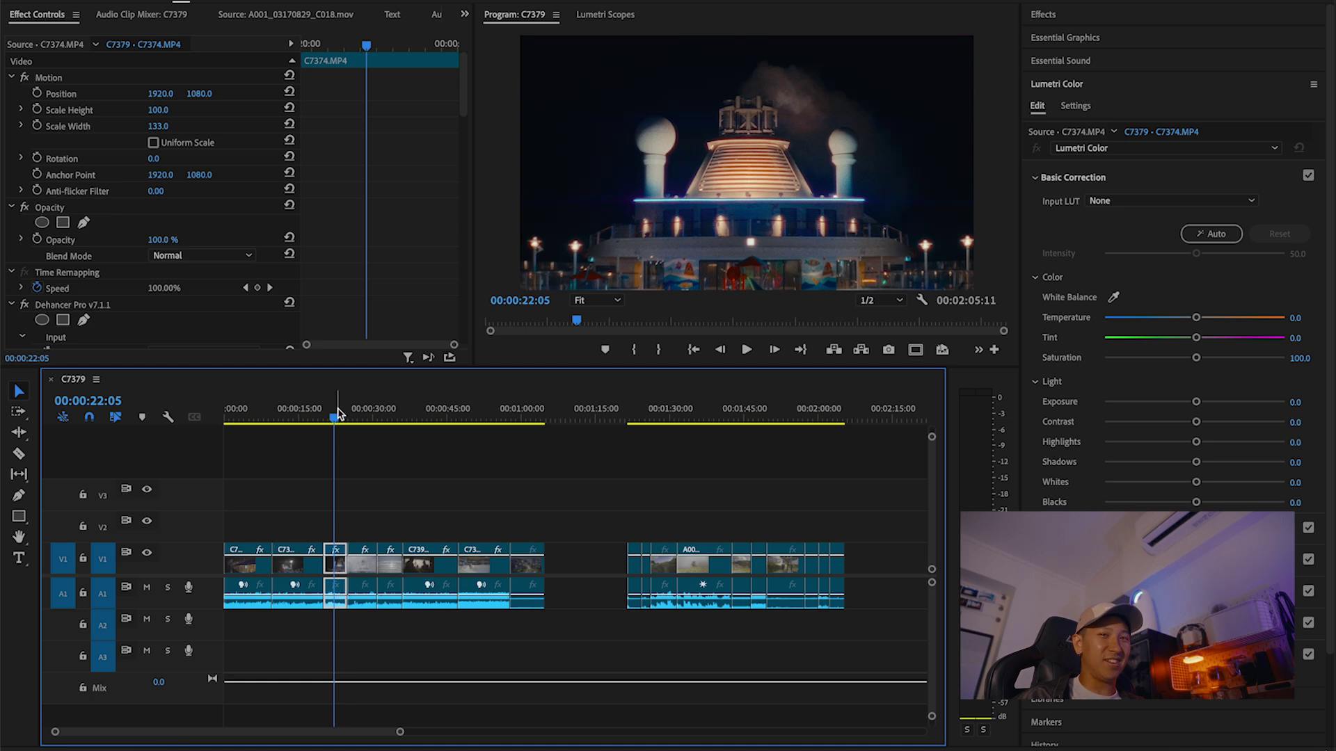
- Apply the copied Dehancer Pro effect to the daytime ship clip C7389 and set its print Exposure (EV) to -1.6
click(359, 415)
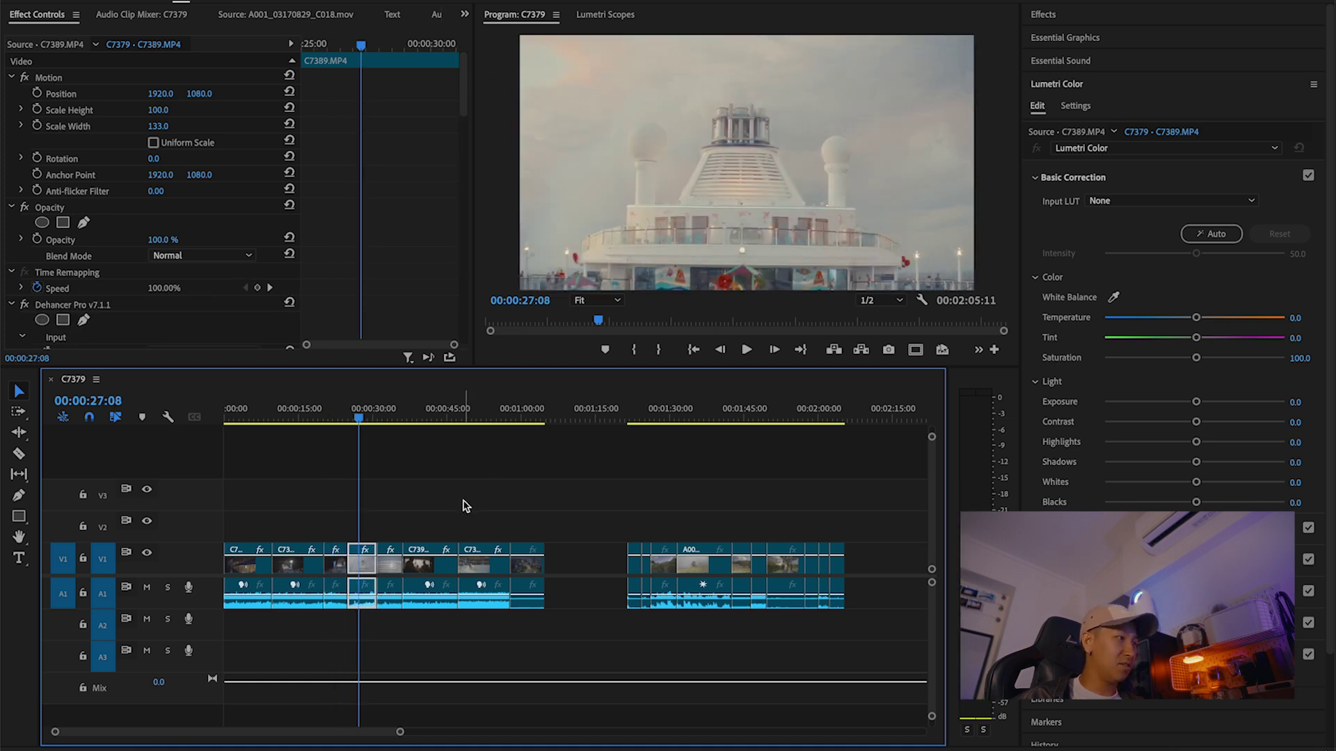
scroll(369, 298, down, 5)
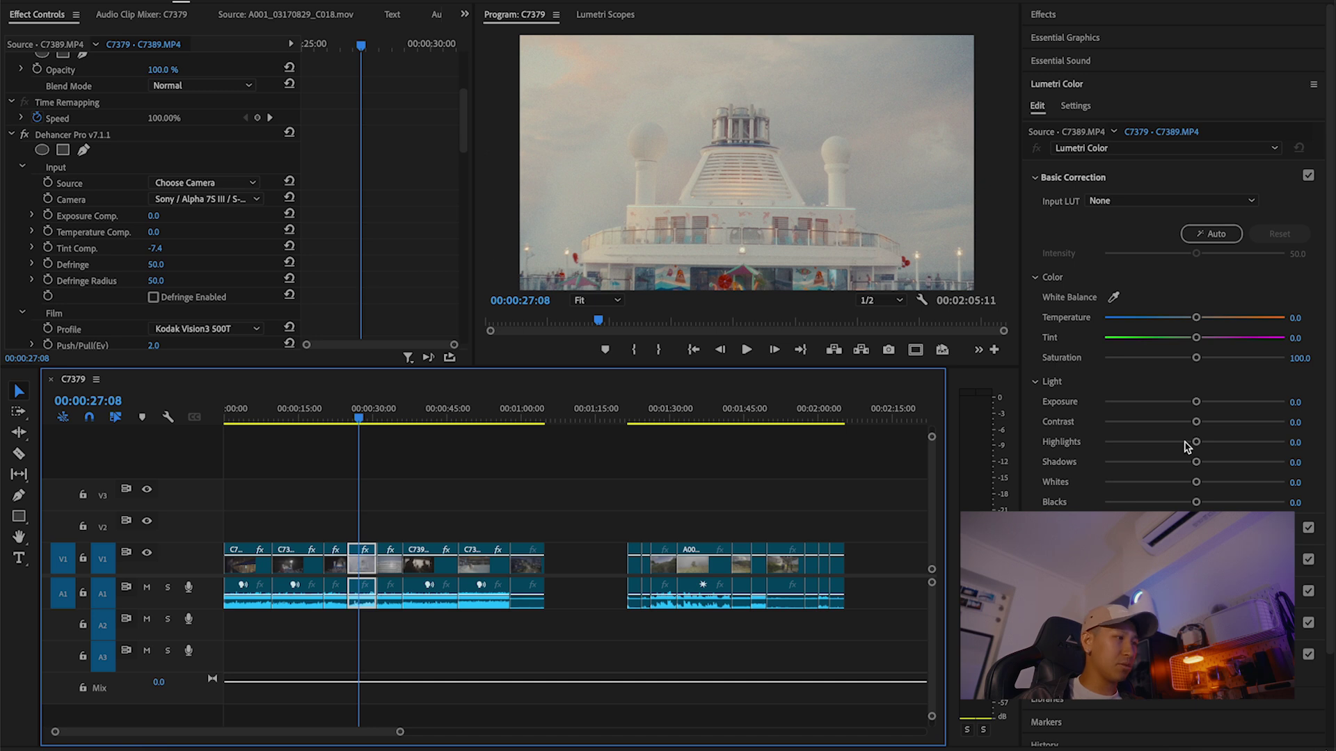
scroll(335, 289, down, 3)
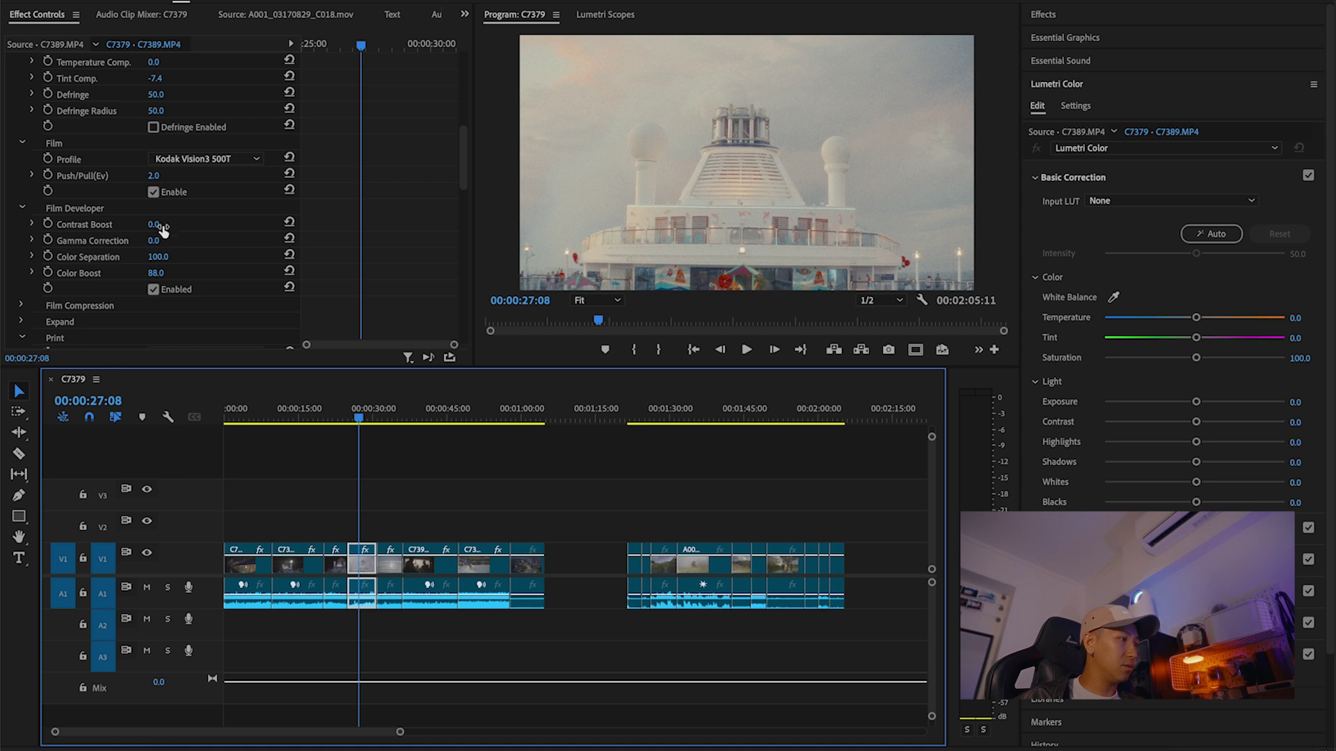
scroll(221, 249, down, 4)
drag(155, 201, 139, 201)
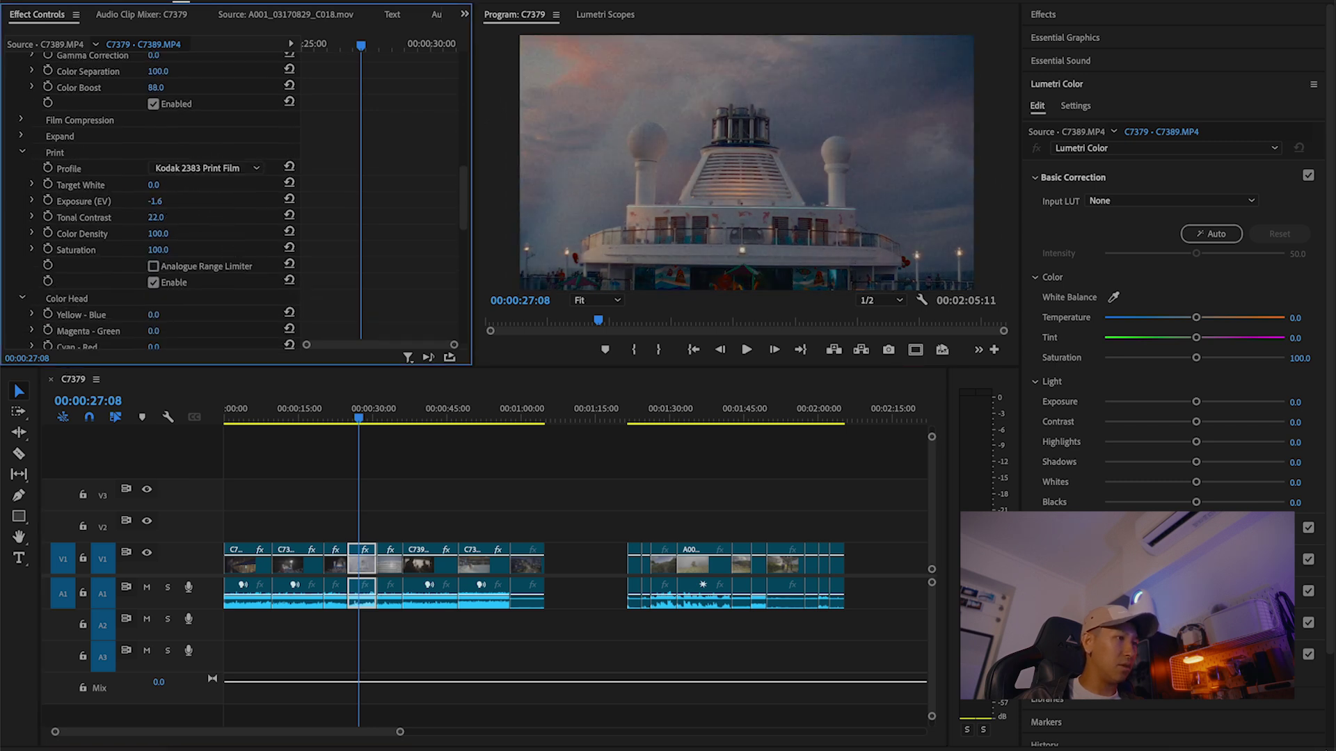
scroll(388, 247, down, 3)
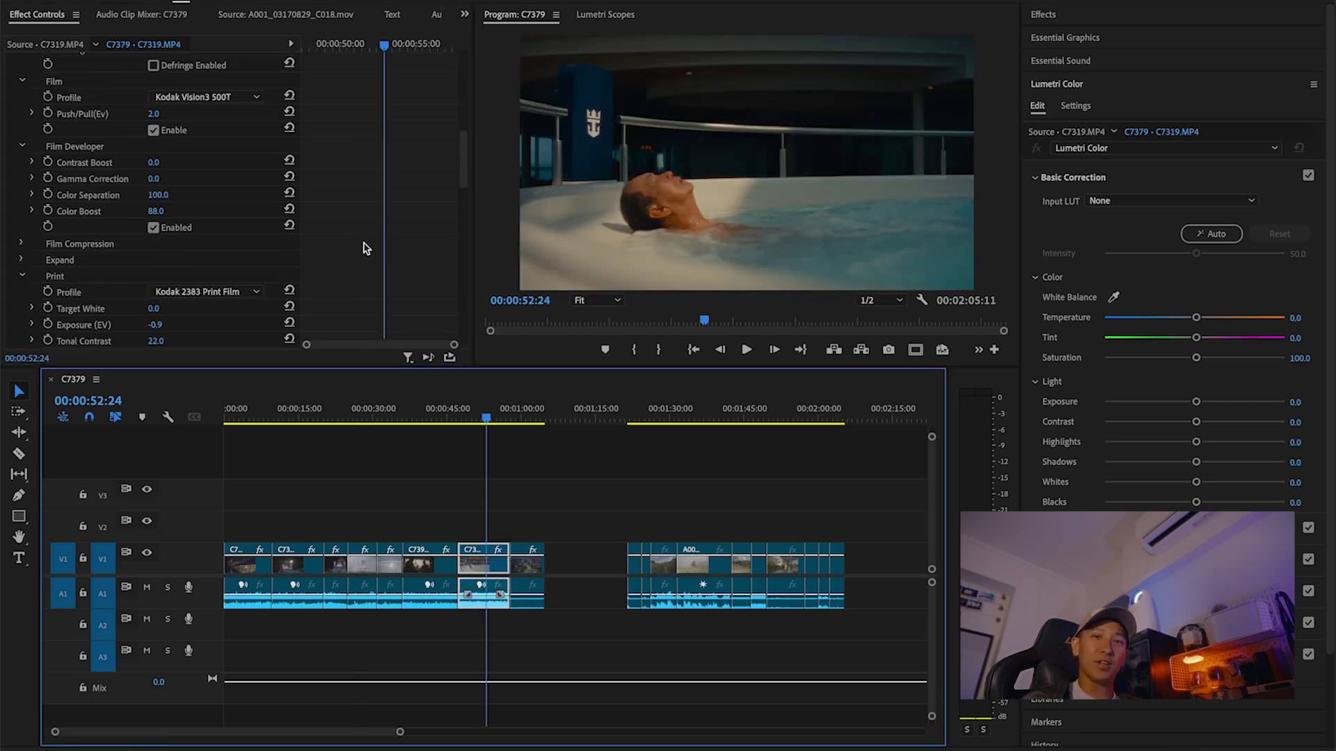
- Examine the Dehancer Pro Film Grain settings and profile choices on the pool clip C7319, and inspect its grain in an enlarged preview
scroll(367, 245, down, 6)
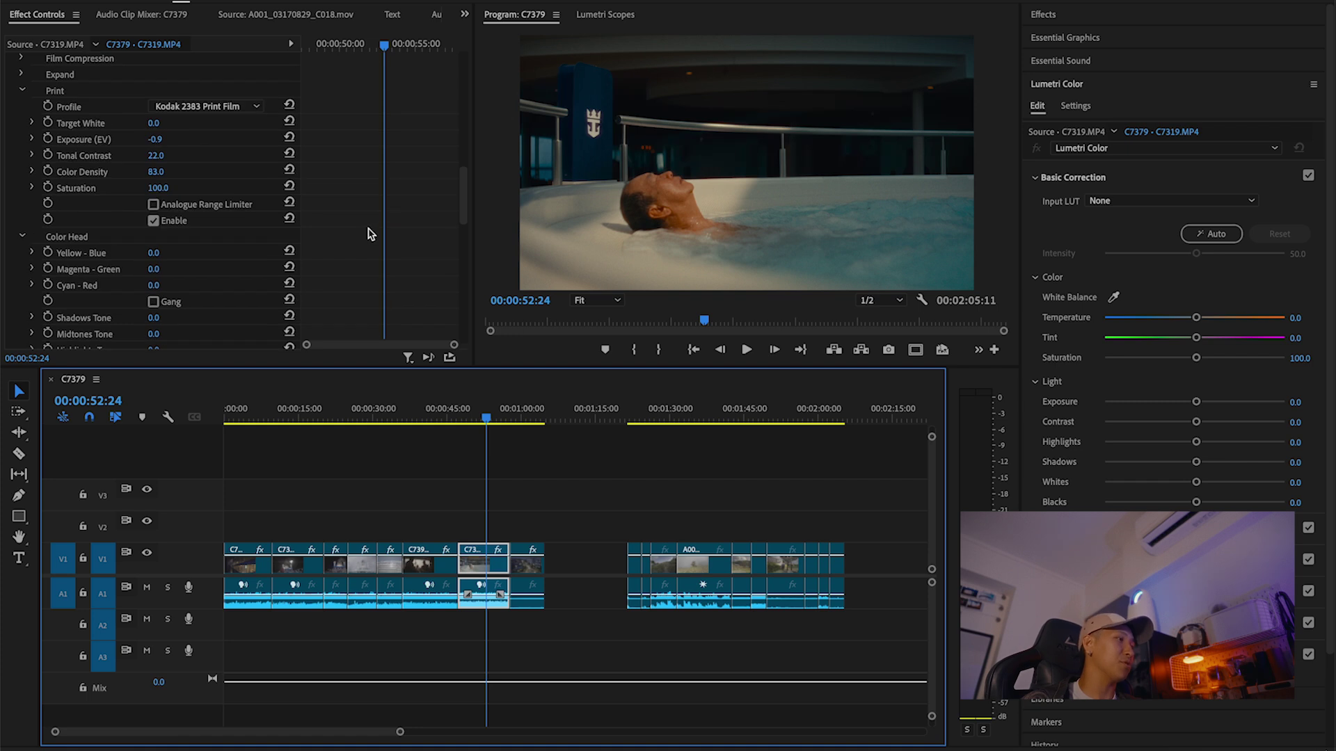
scroll(364, 237, down, 2)
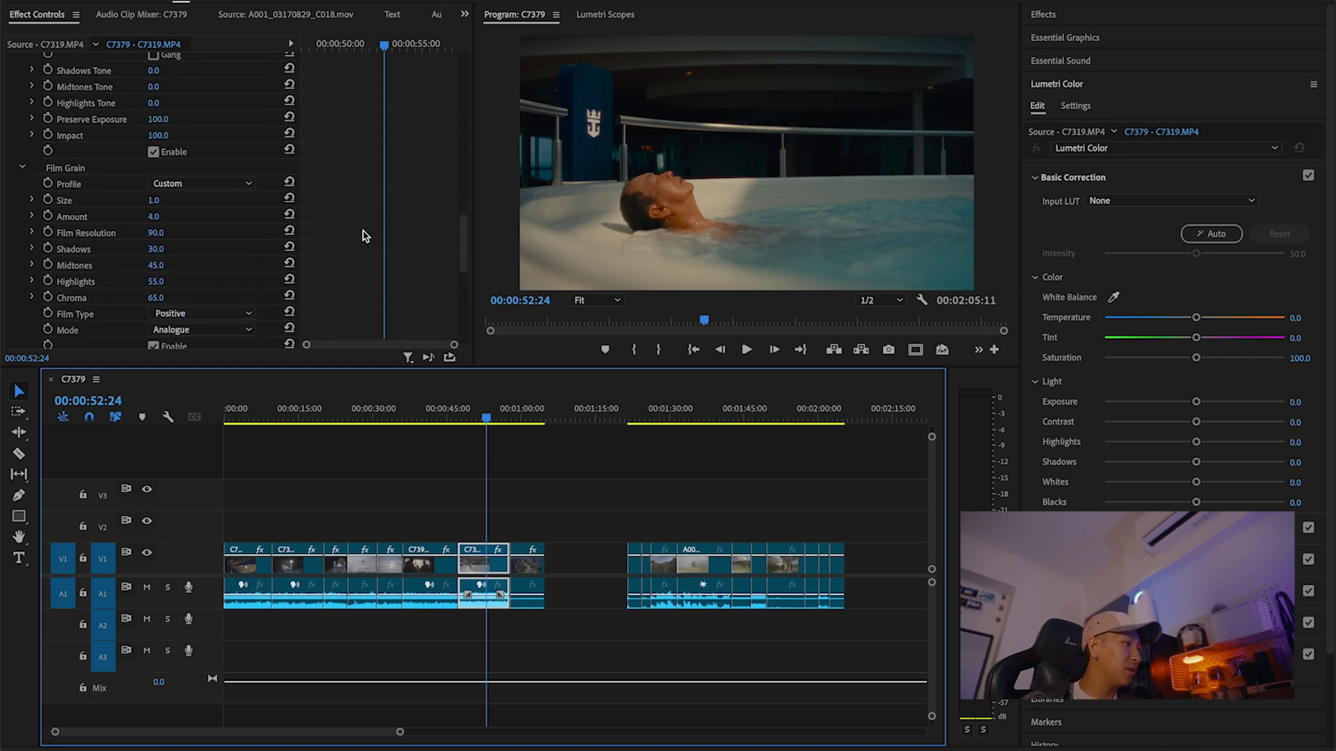
click(200, 184)
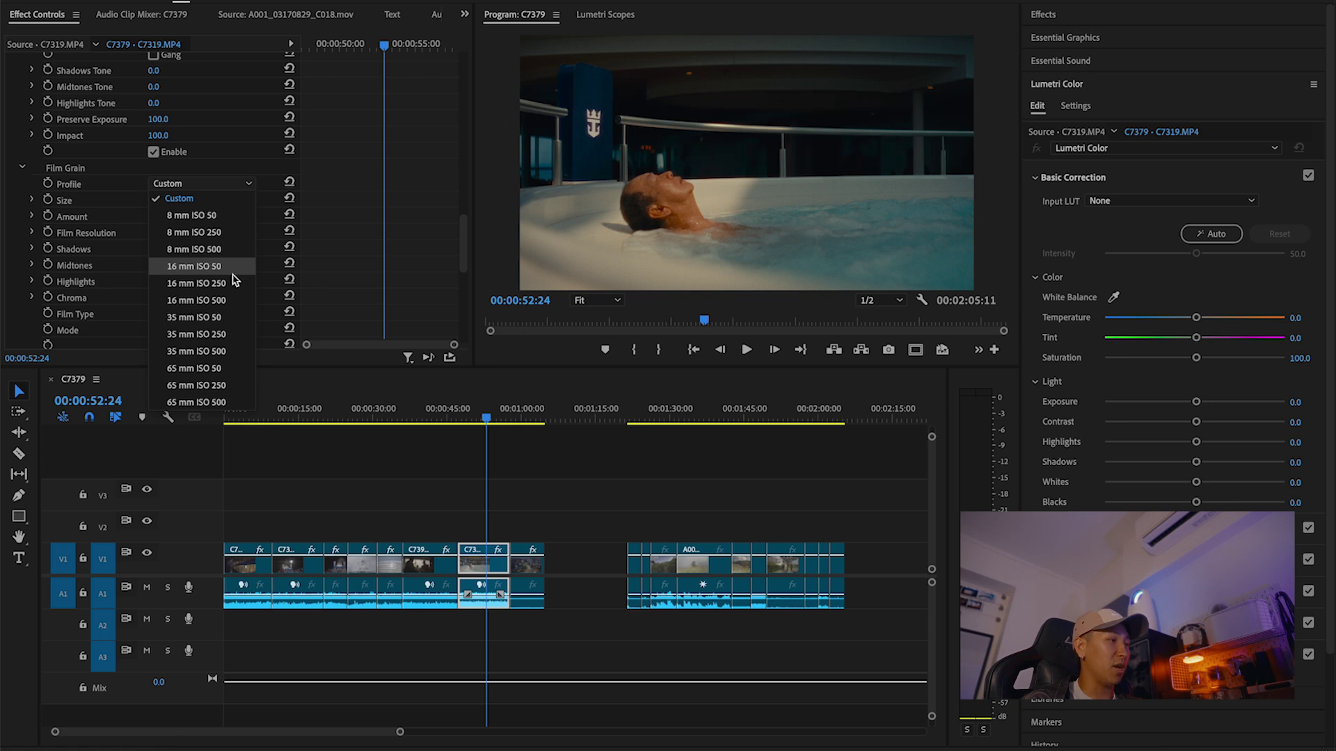
key(Escape)
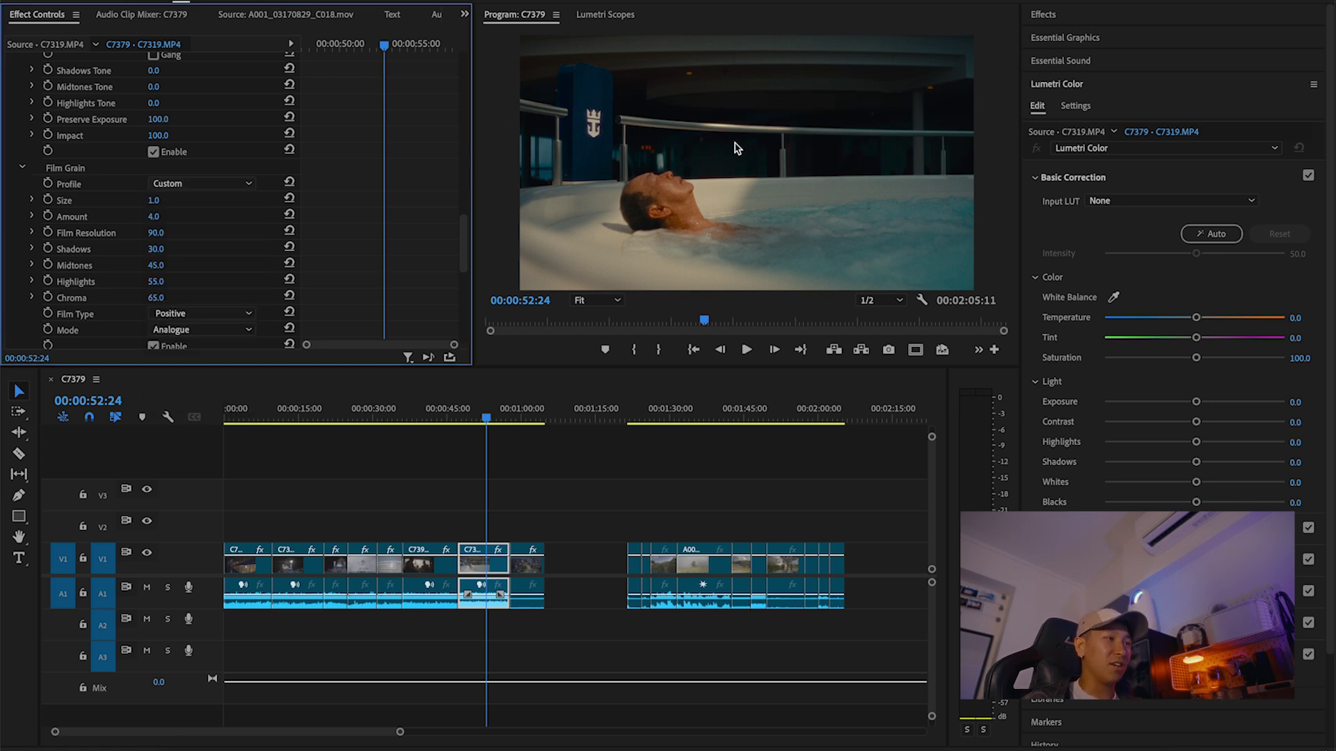
key(grave)
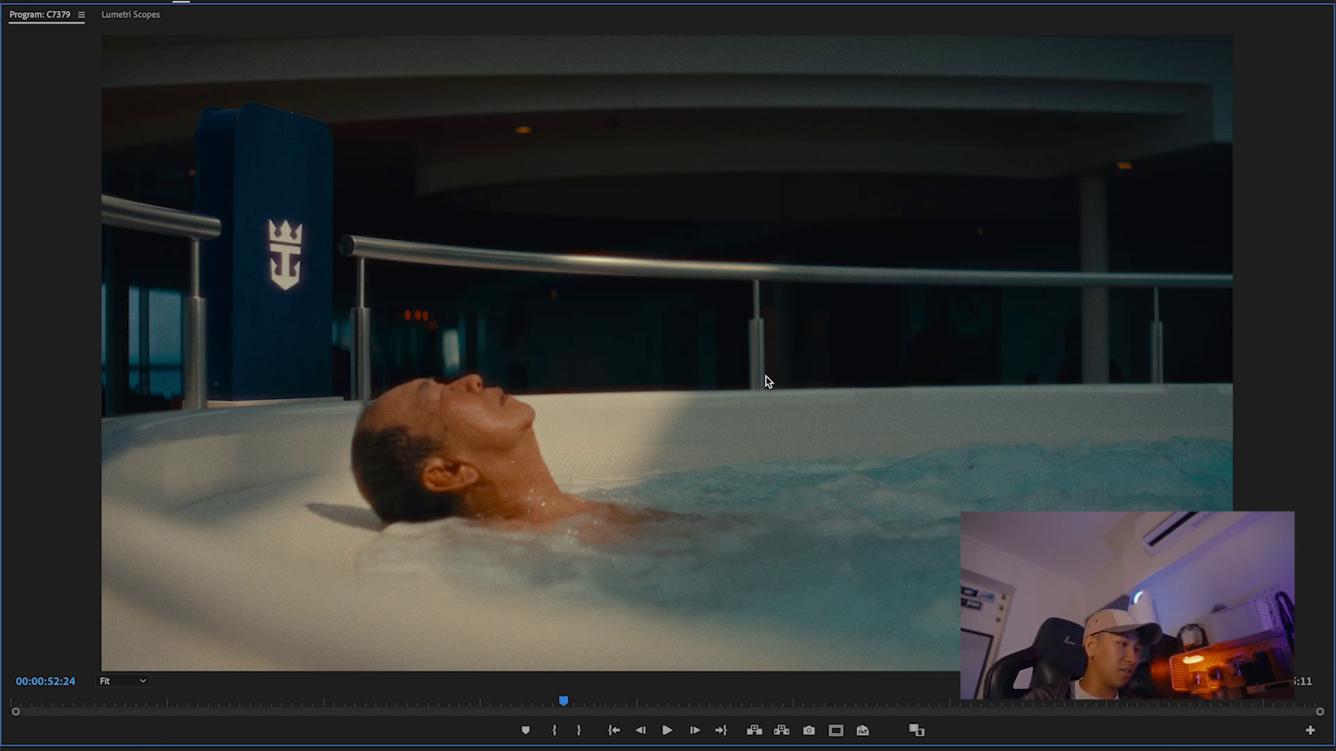
key(grave)
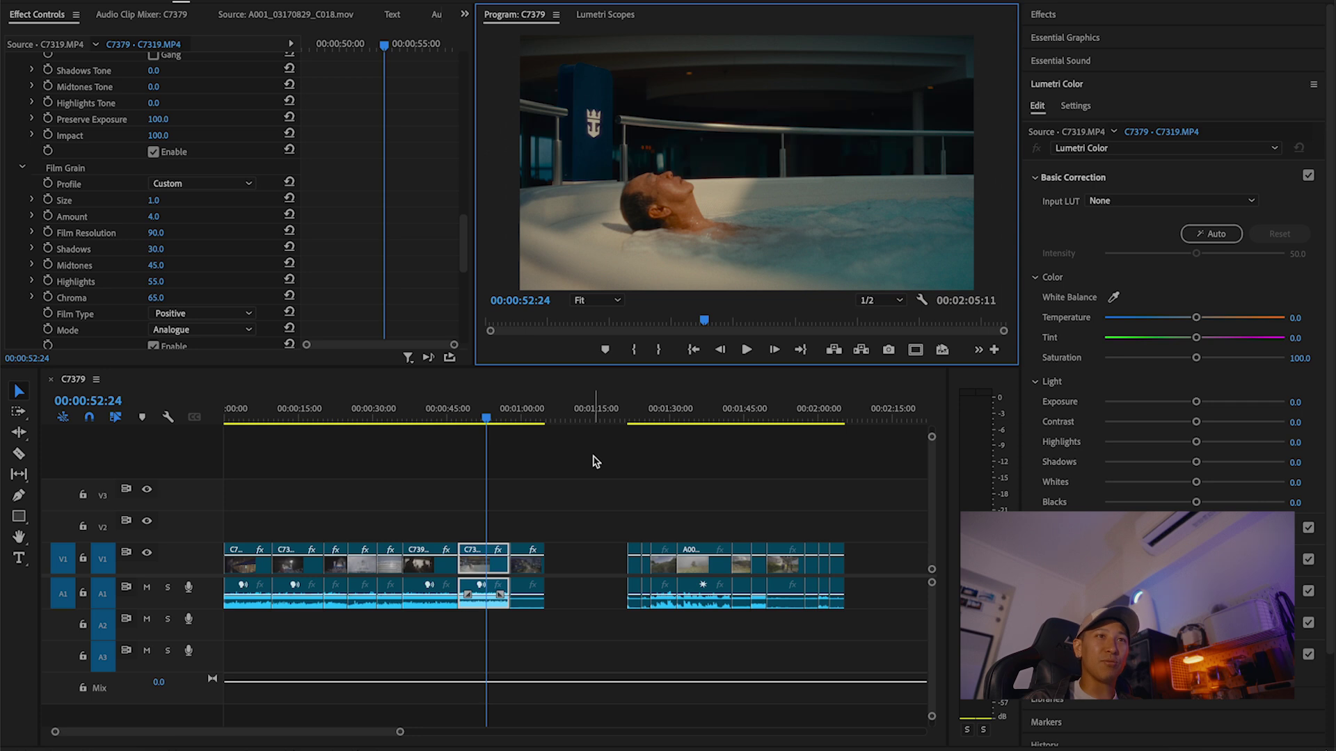
- Apply the Dehancer Pro effect to the forest clip with the Apple iPhone camera profile and a print Exposure (EV) of -0.6
click(630, 417)
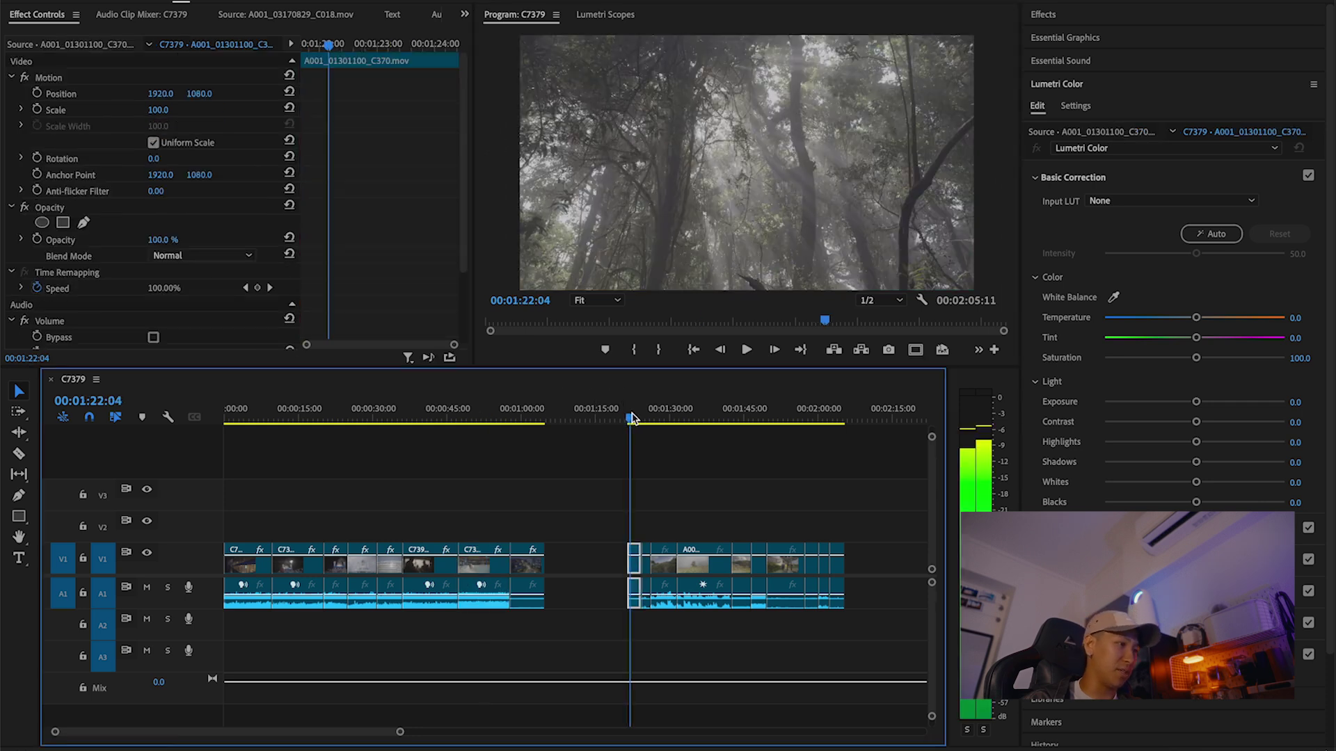
scroll(392, 183, down, 3)
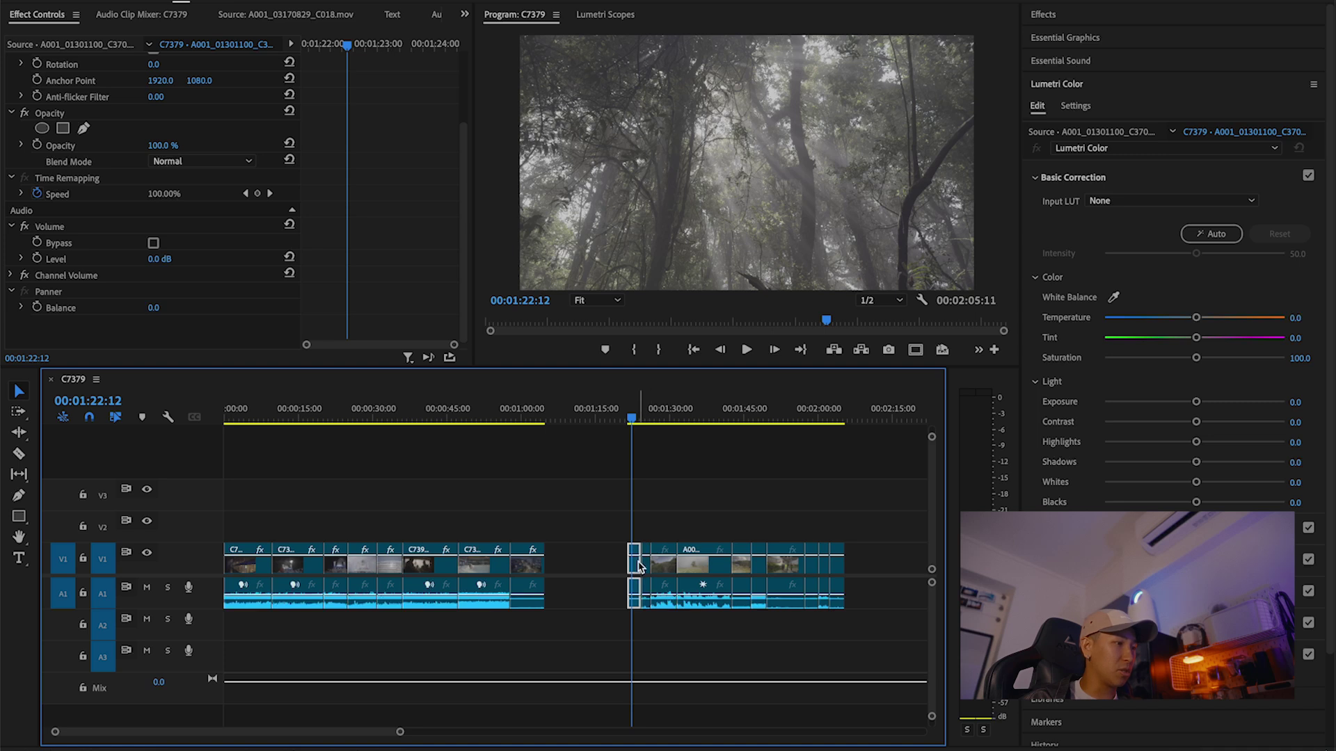
scroll(307, 562, up, 3)
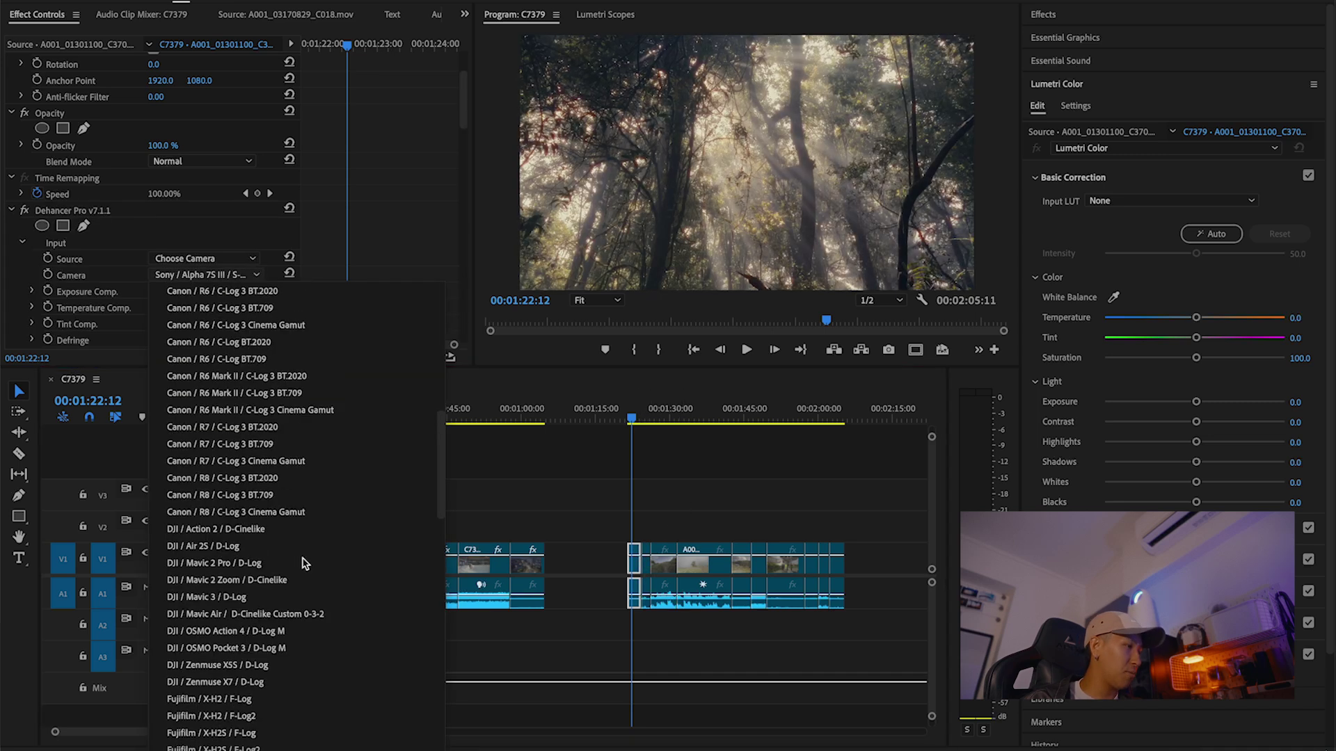
scroll(306, 563, up, 5)
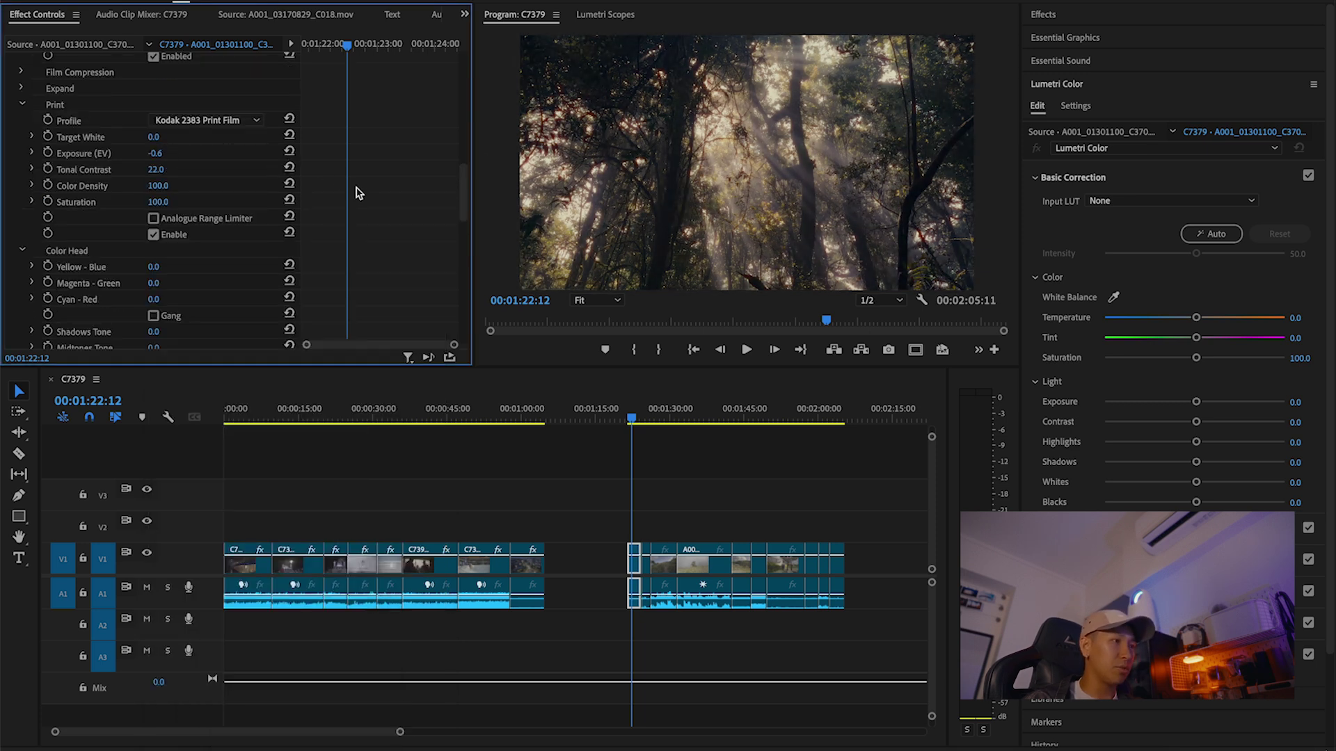
scroll(300, 209, up, 8)
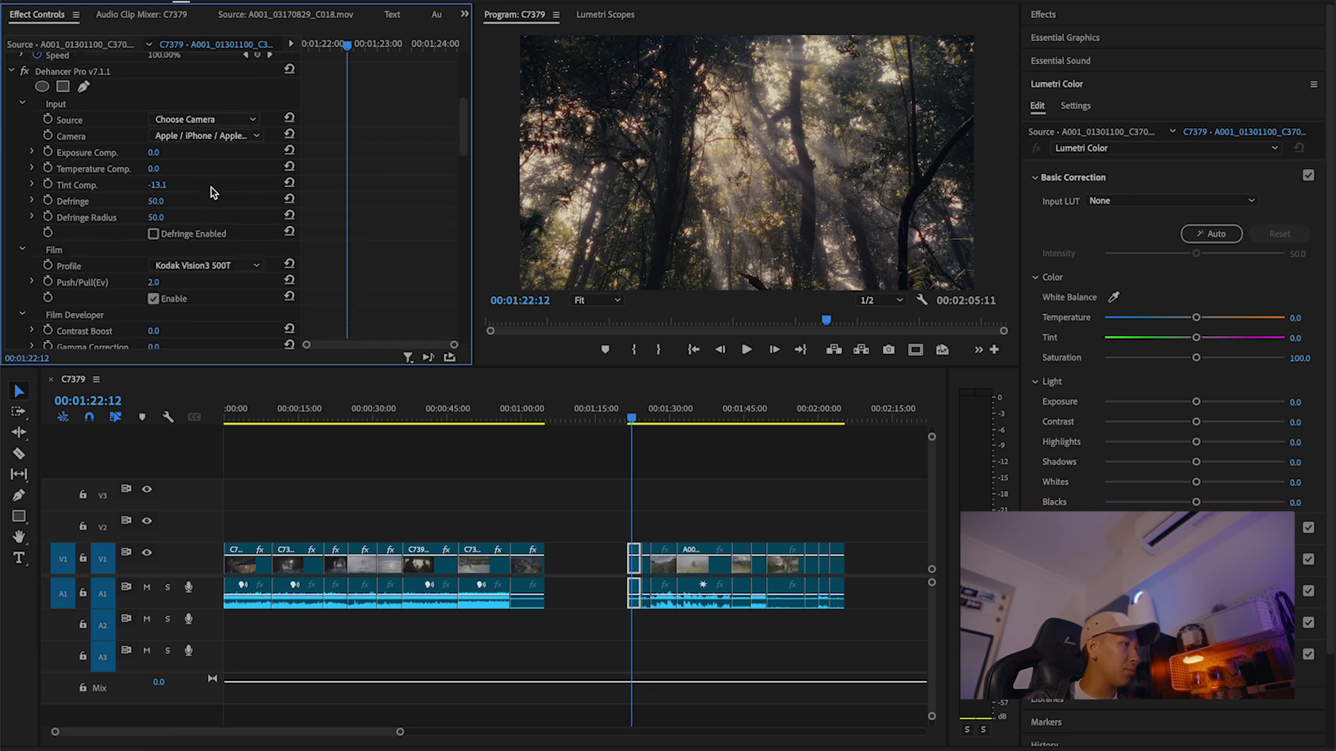
- Copy the forest clip's Dehancer Pro effect onto the adjacent hillside clip and check the result
click(112, 90)
click(734, 449)
key(Down)
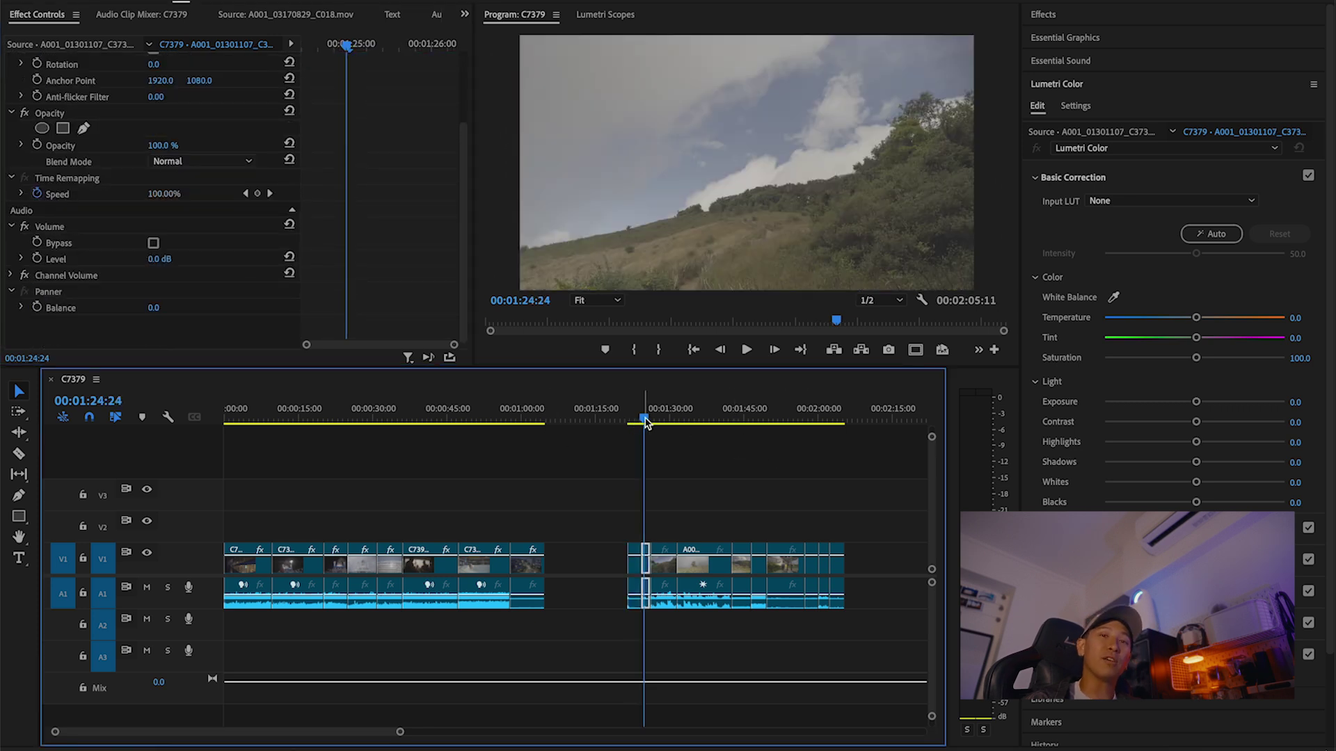
drag(647, 419, 647, 416)
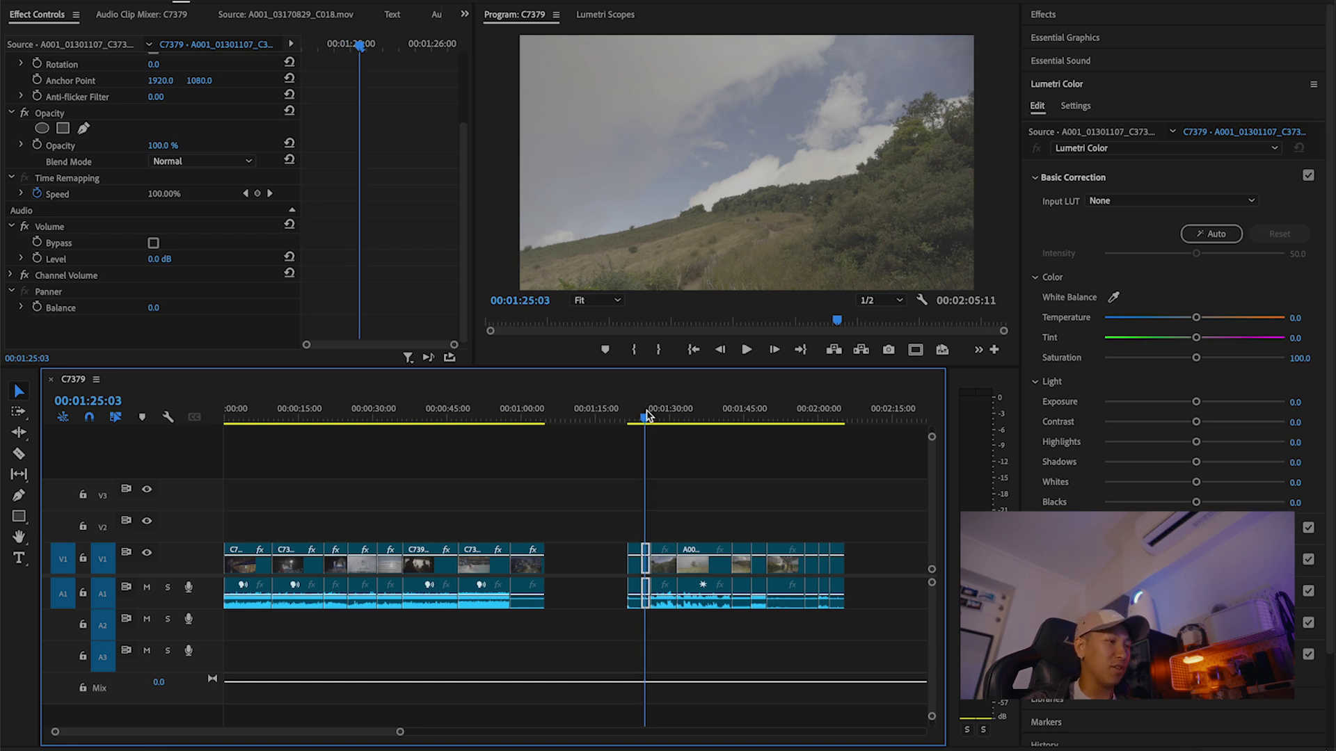
key(ctrl+v)
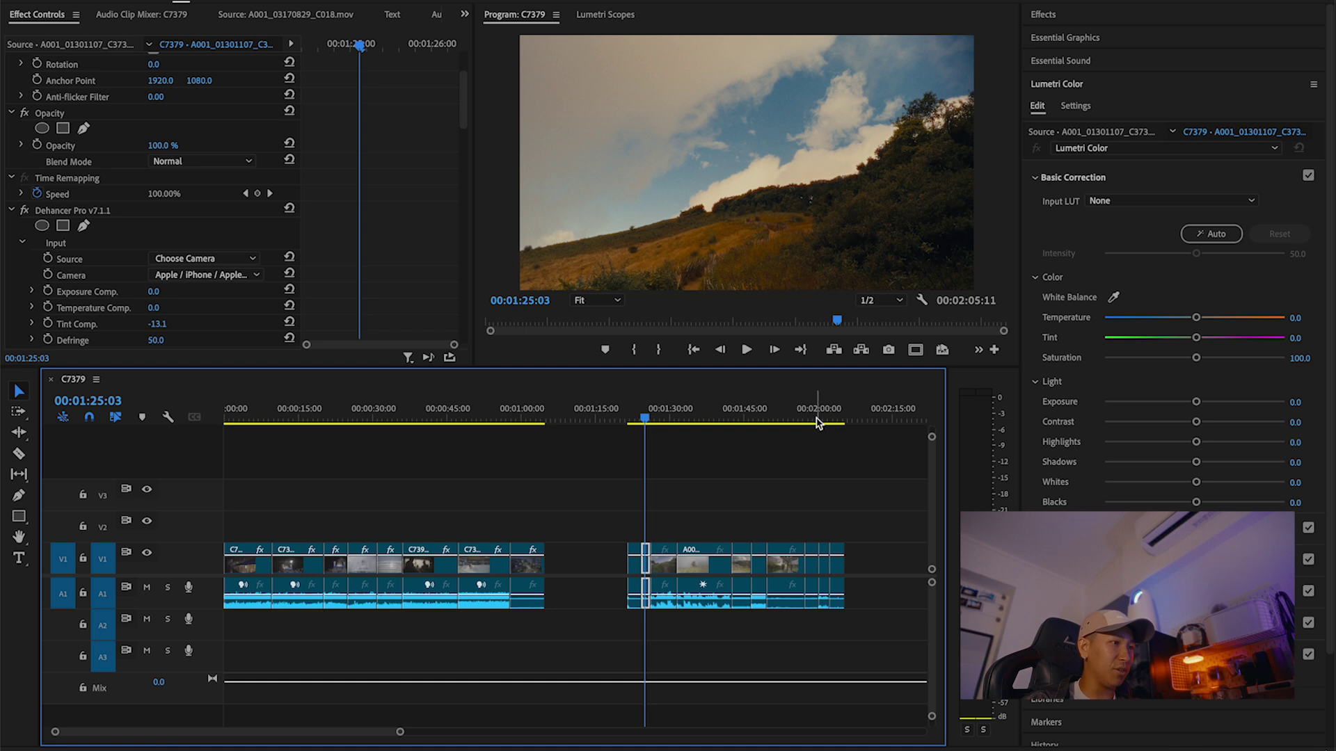
key(grave)
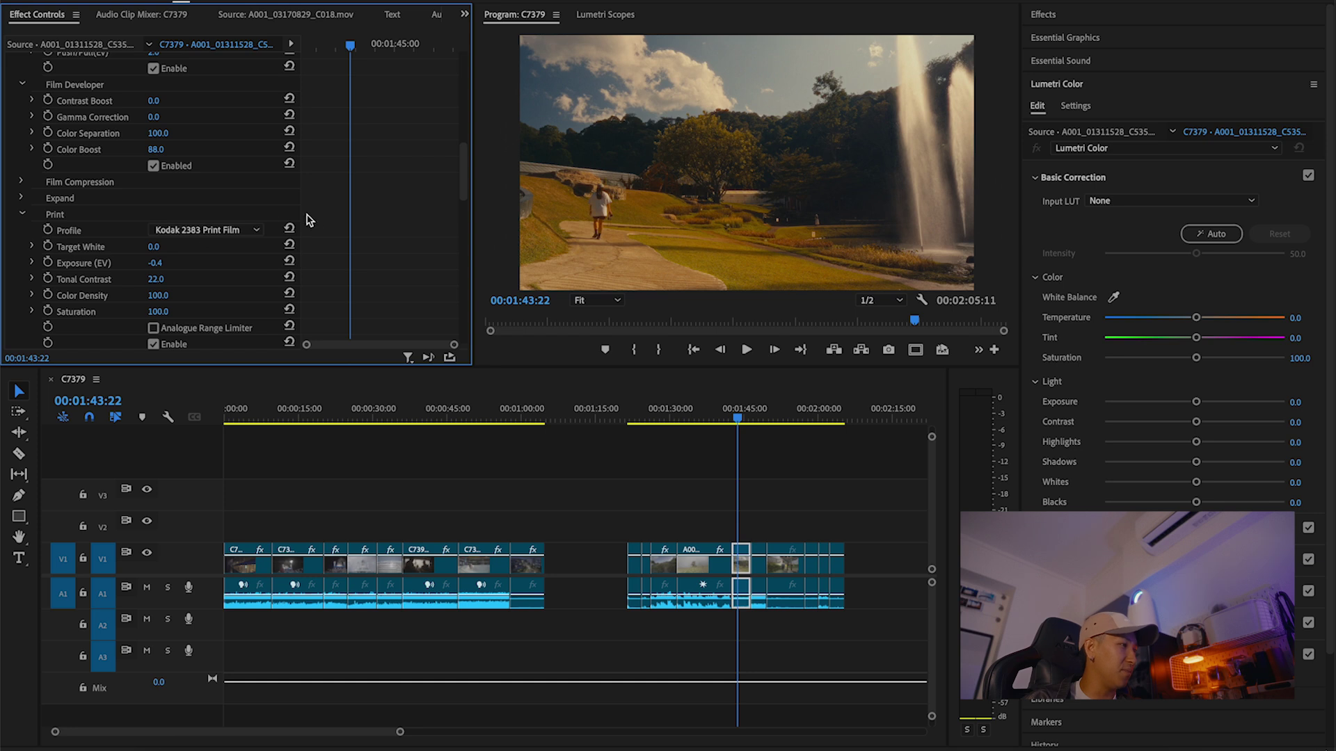
- Set the hillside clip's Dehancer Pro film profile to Kodak Eastman Double-X 5222
scroll(314, 221, up, 2)
scroll(256, 178, up, 6)
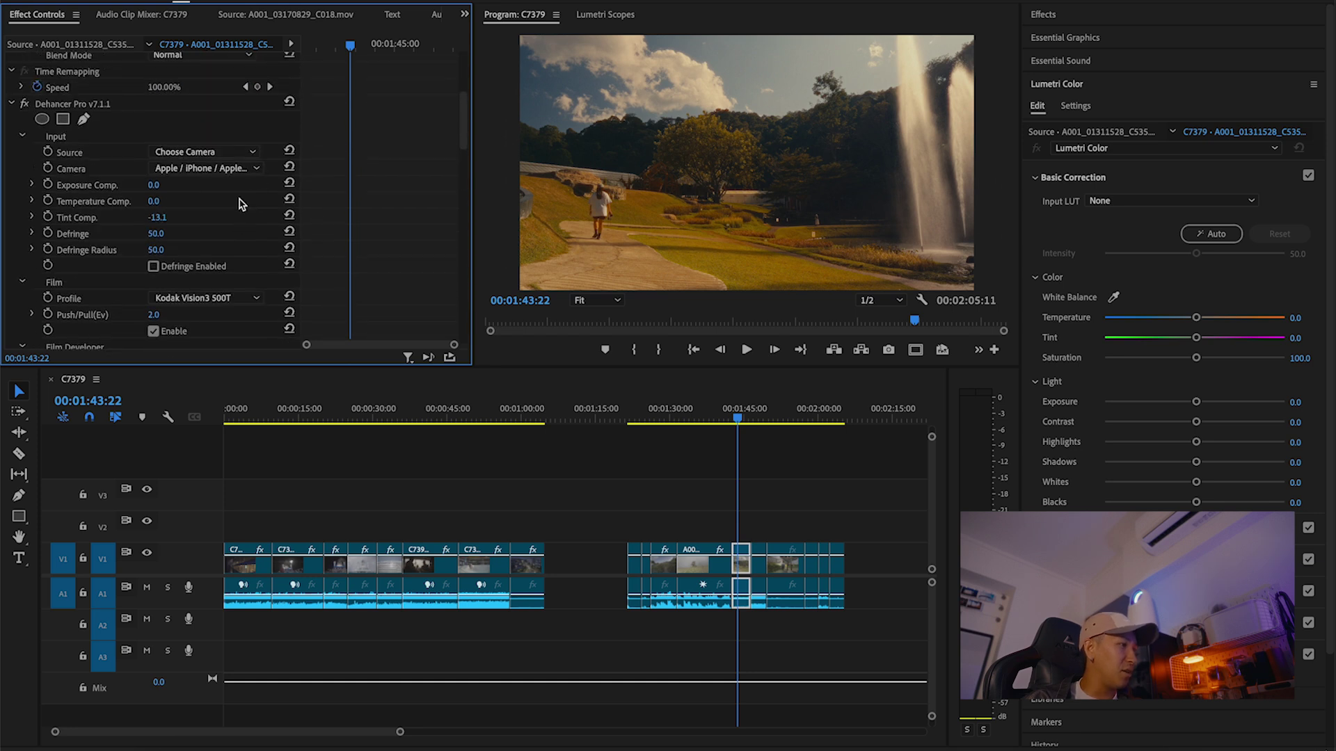
scroll(230, 301, down, 2)
click(224, 237)
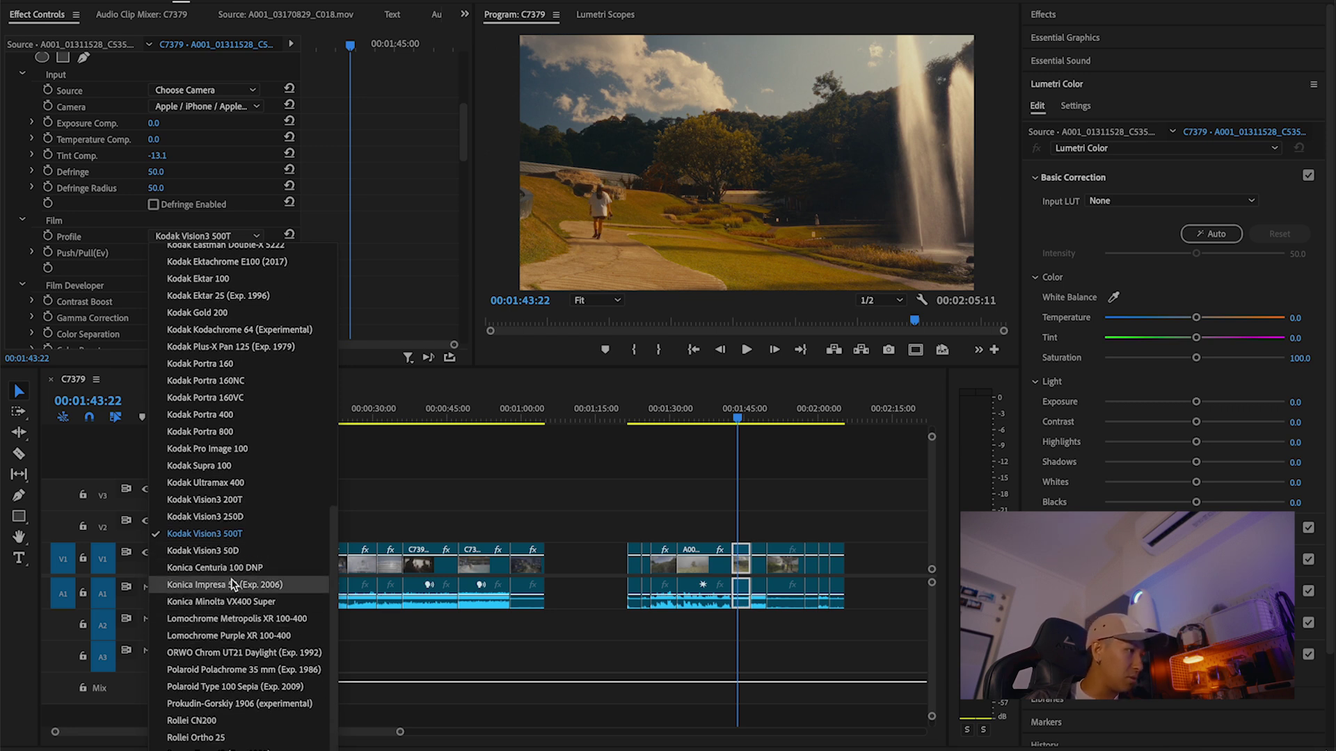
scroll(233, 581, up, 3)
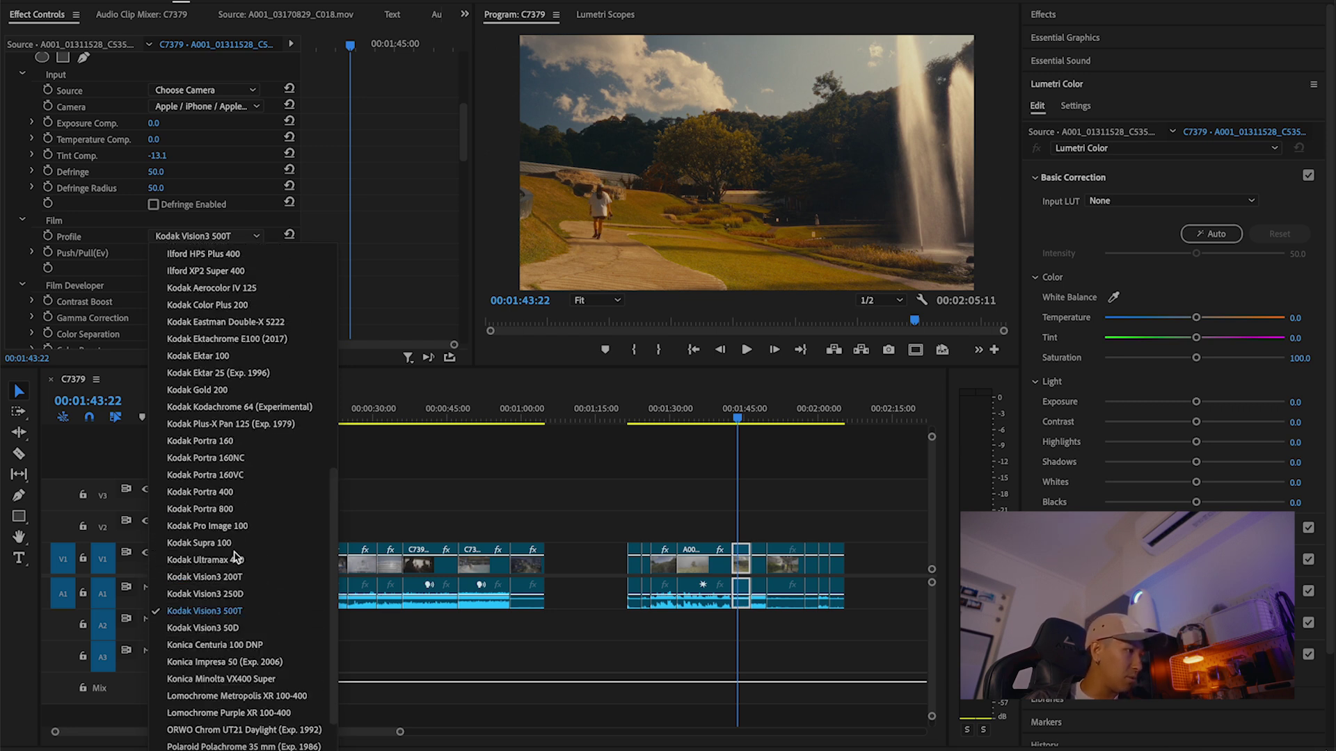
click(266, 322)
- Set the print Saturation to 0.0, comparing the desaturated and tinted black-and-white looks in an enlarged preview
scroll(267, 322, down, 5)
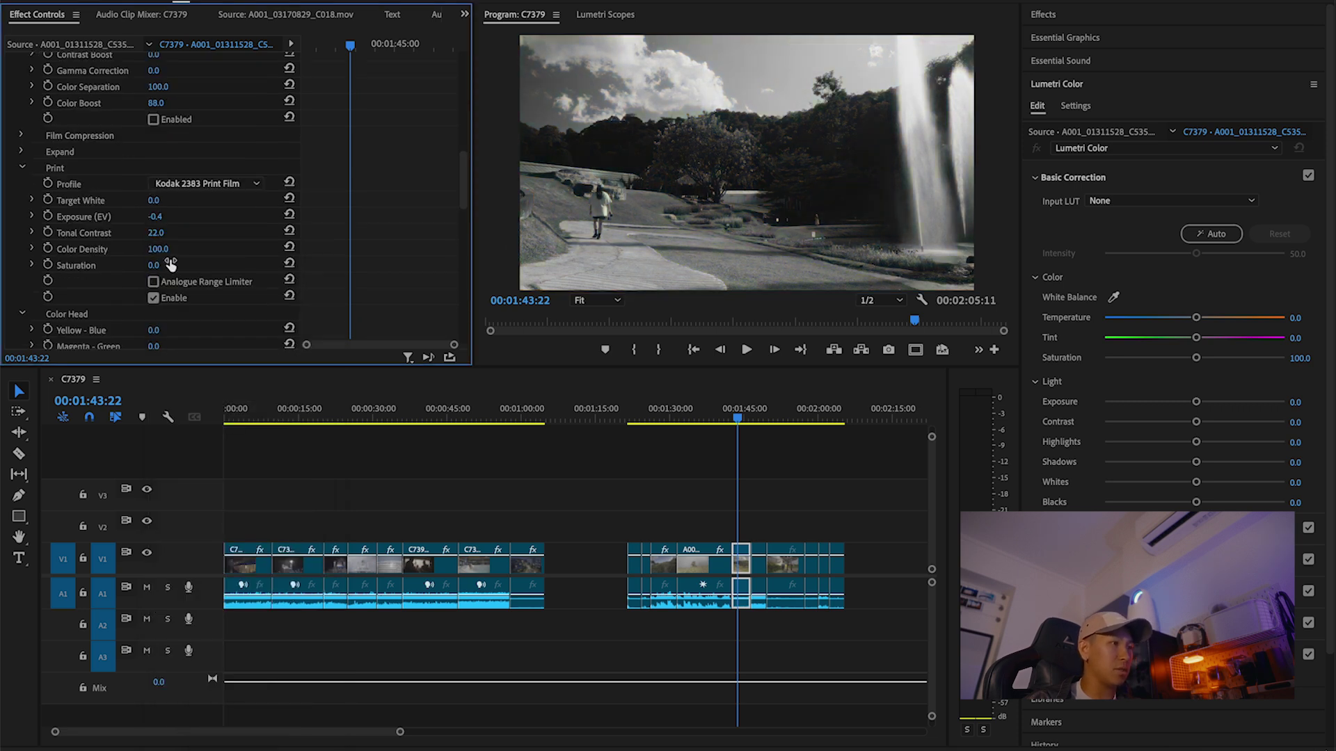
key(grave)
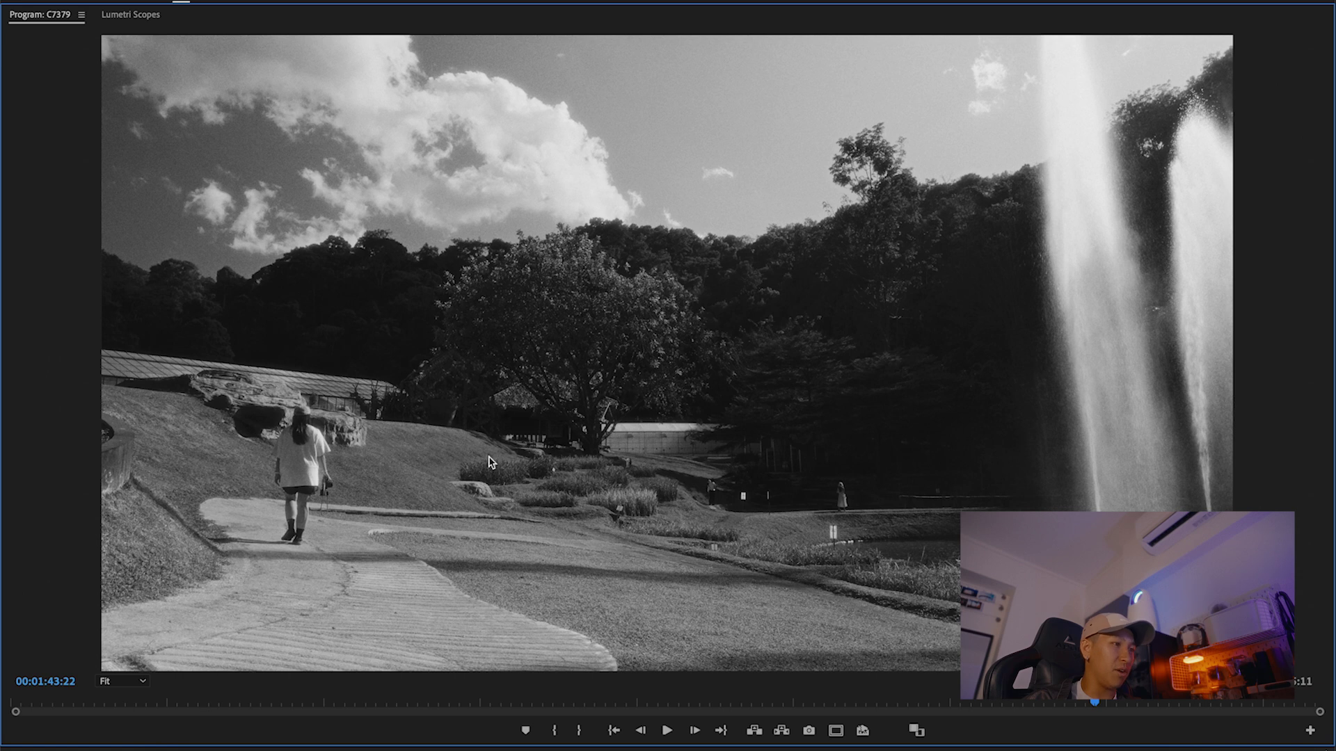
key(grave)
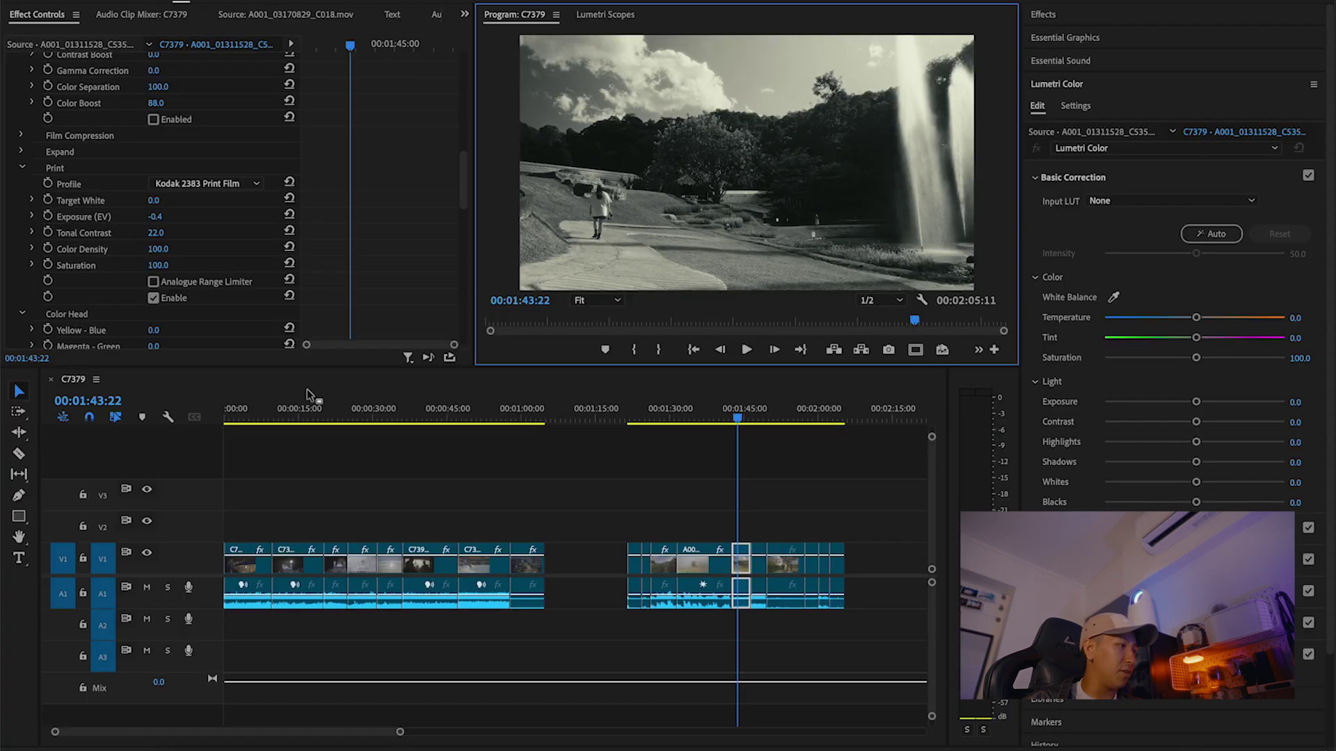
click(157, 267)
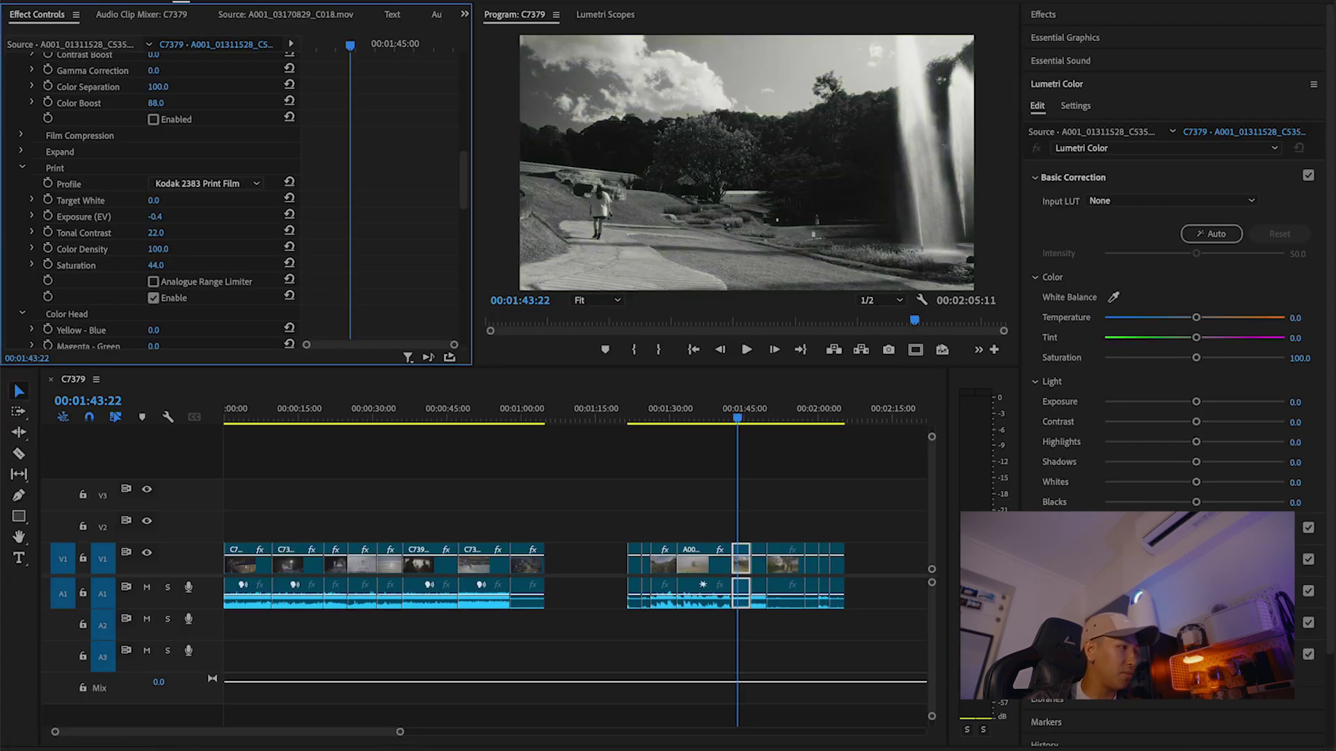
key(grave)
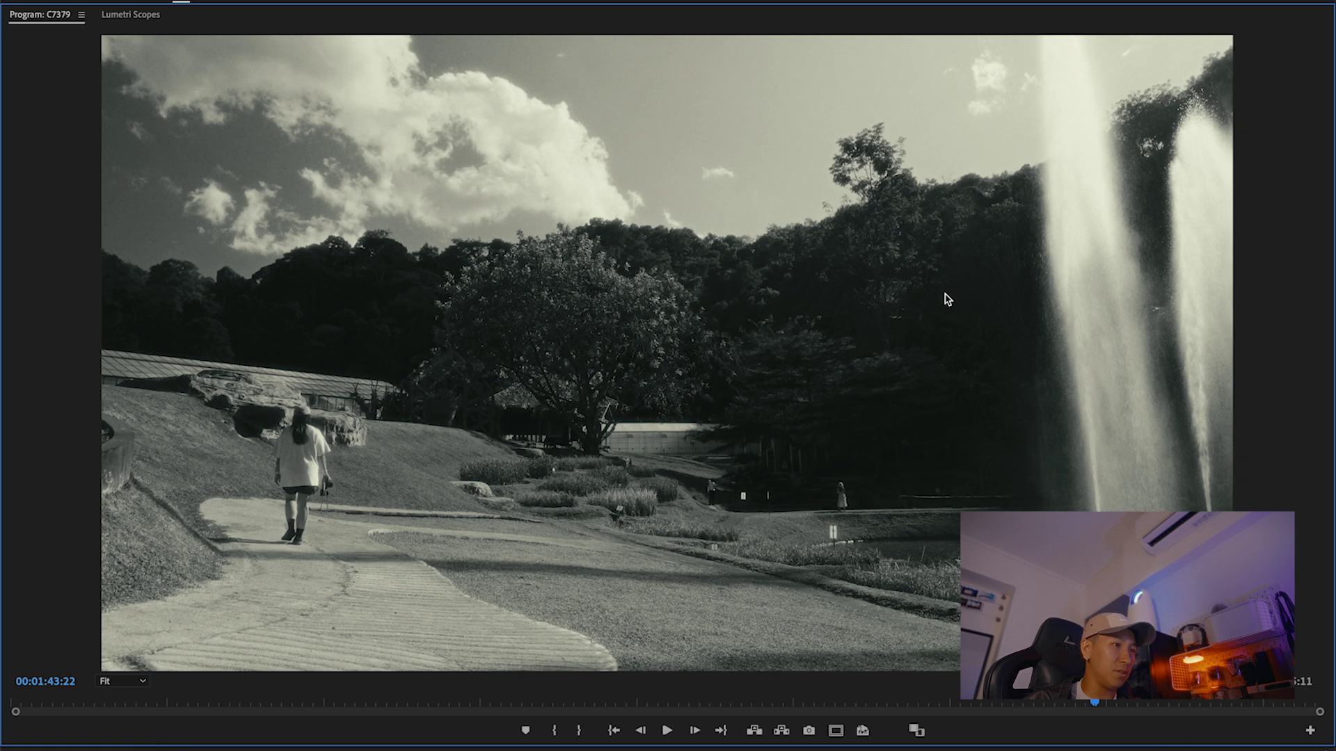
key(grave)
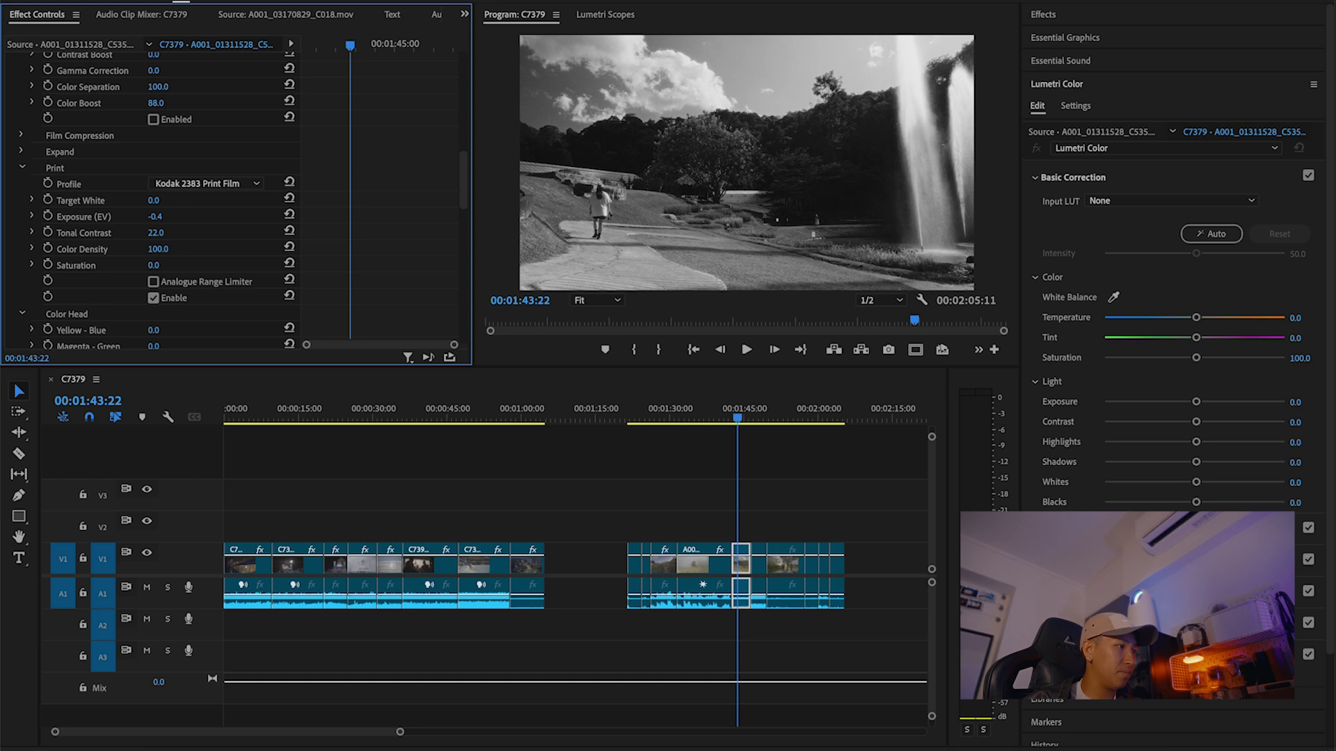
- Lower the black-and-white hillside clip's print Exposure (EV) to -1.1 and check it in an enlarged preview
drag(155, 217, 143, 216)
drag(154, 217, 156, 217)
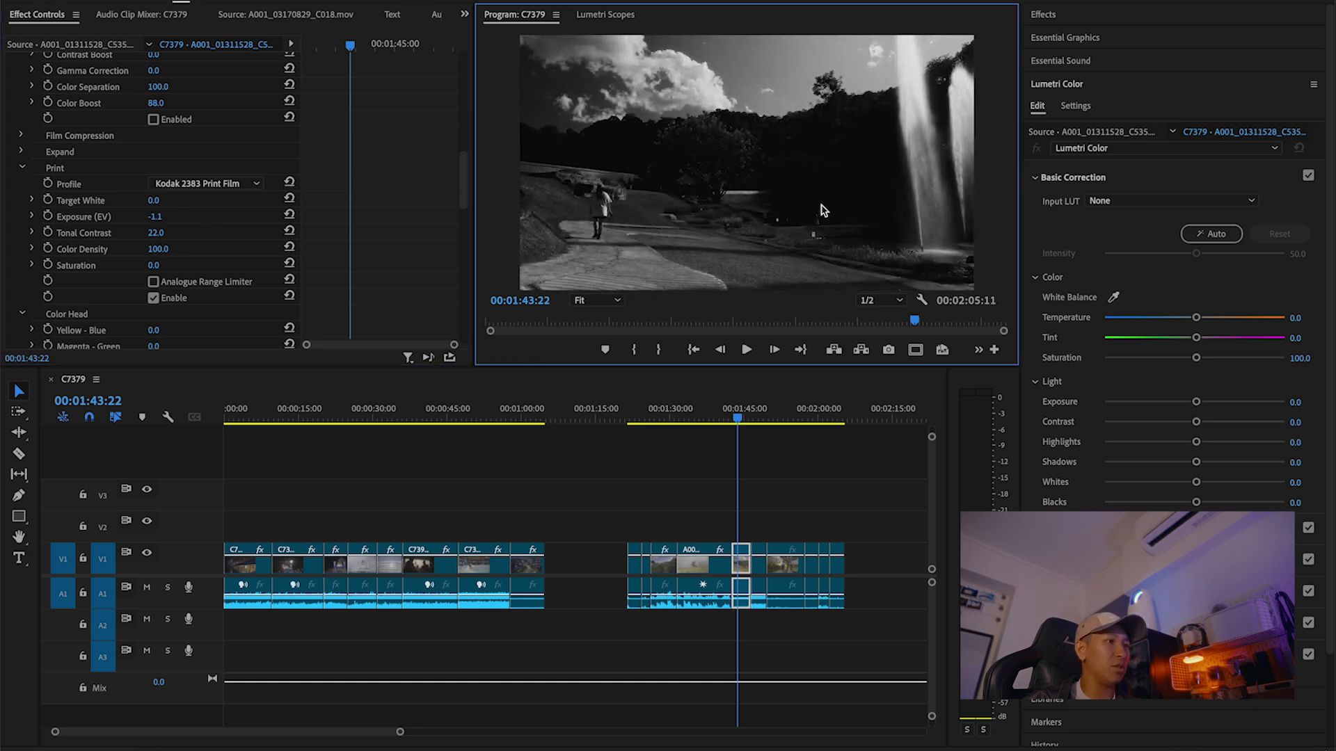
key(grave)
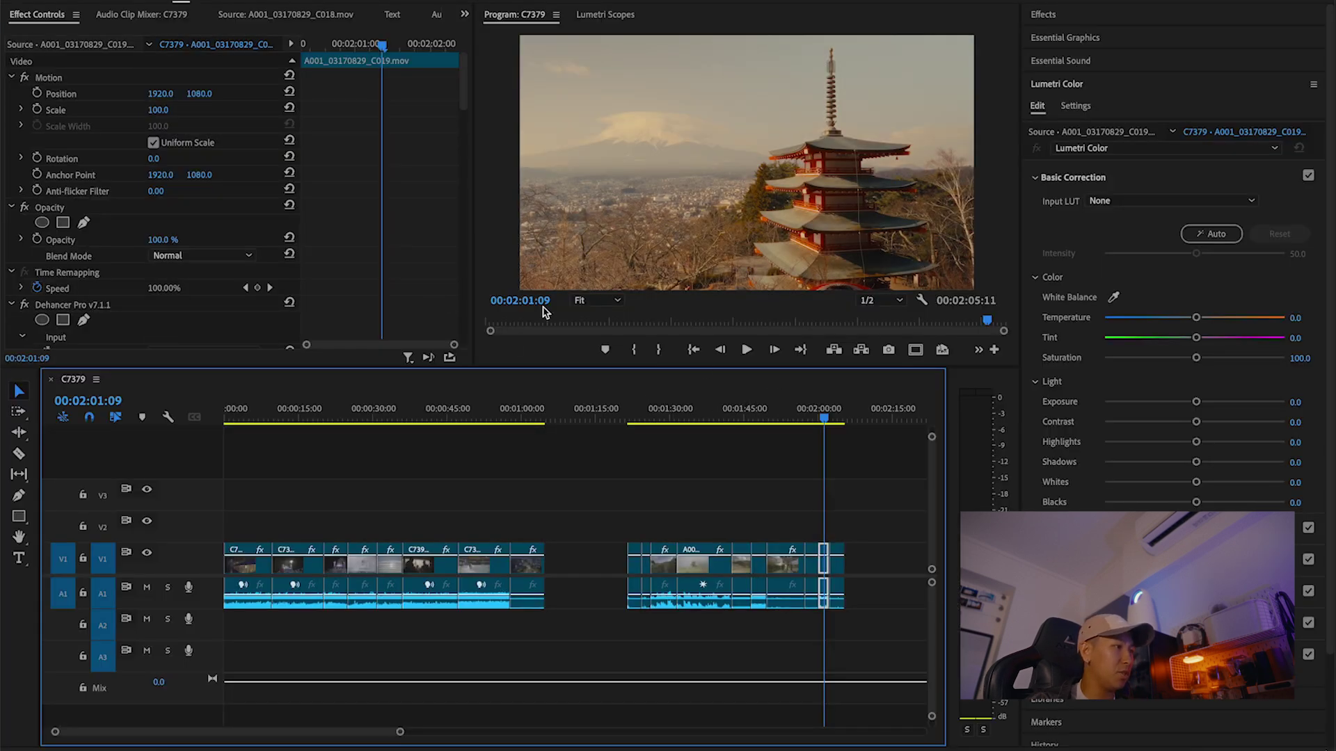
- Set the pagoda clip's Dehancer Pro print Exposure (EV) to -1.0 and its input Temperature Comp. to -18.7
scroll(381, 293, down, 5)
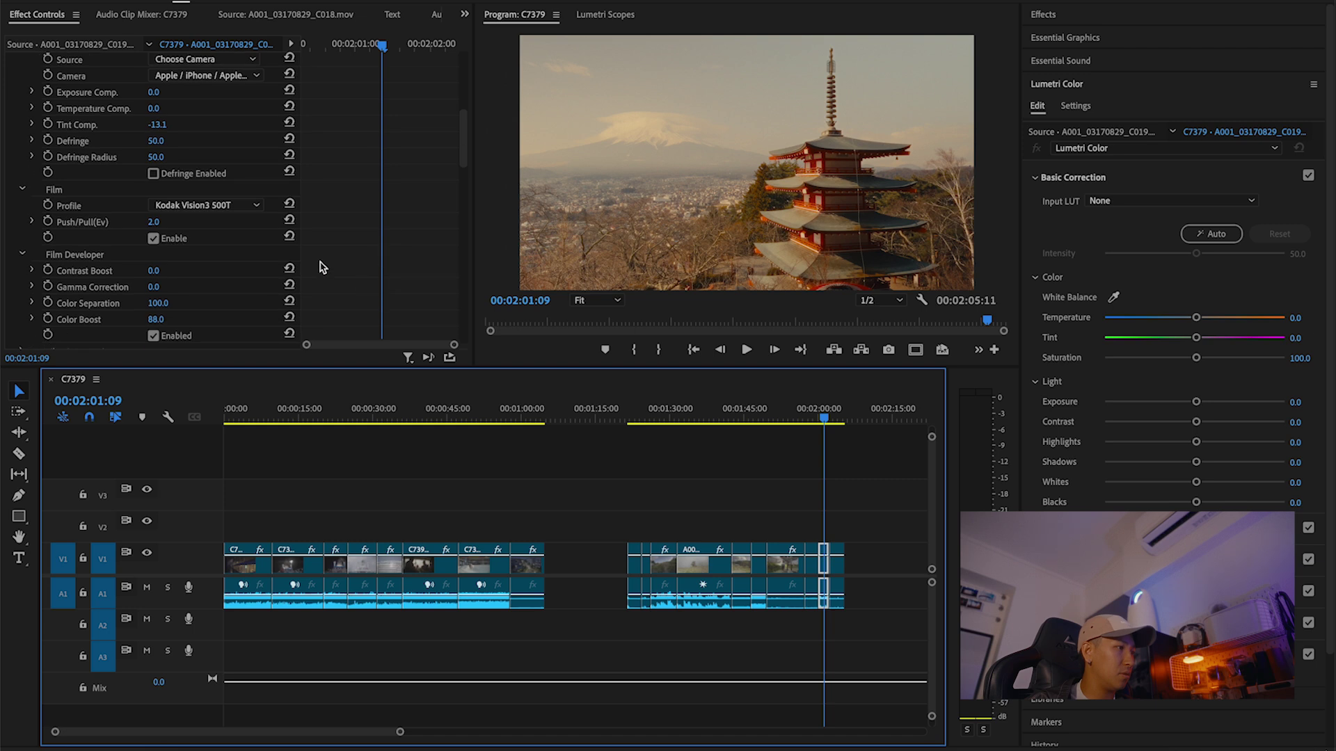
scroll(214, 285, down, 3)
scroll(214, 285, down, 2)
drag(156, 278, 139, 278)
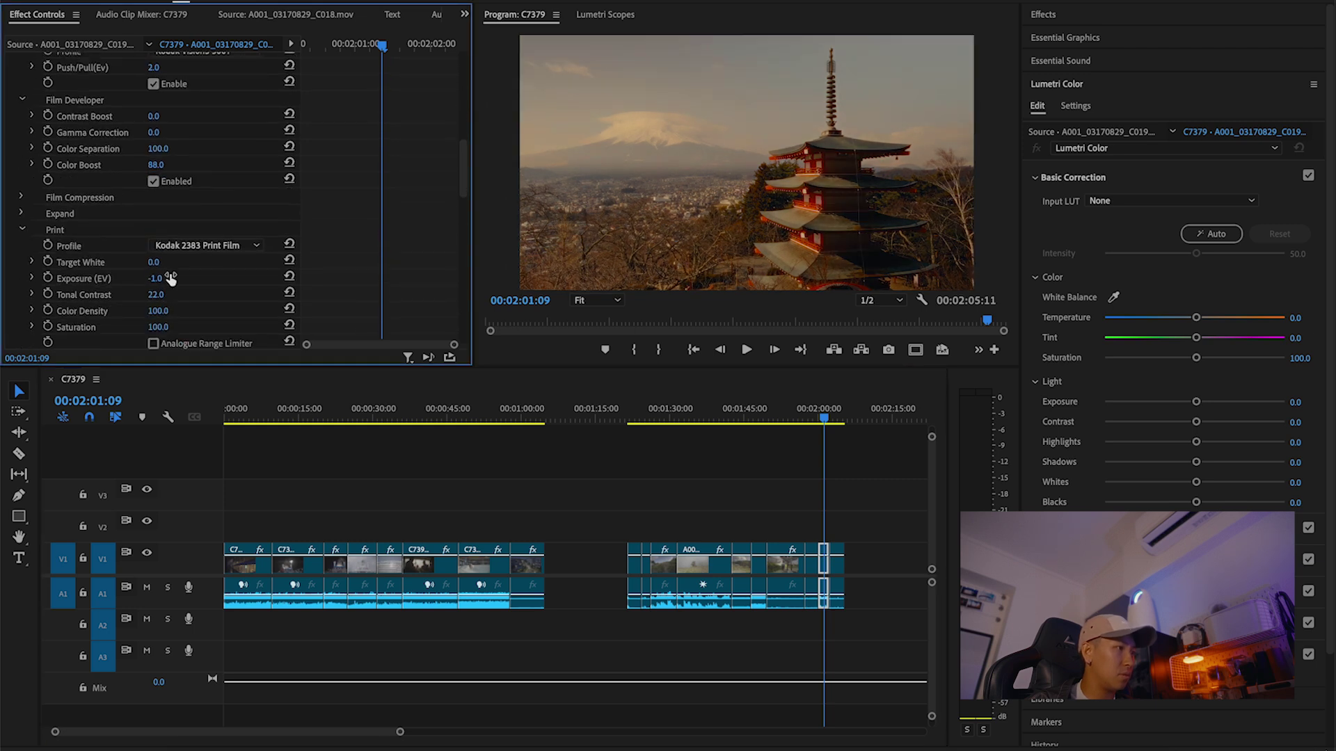
scroll(234, 150, up, 2)
scroll(203, 186, up, 4)
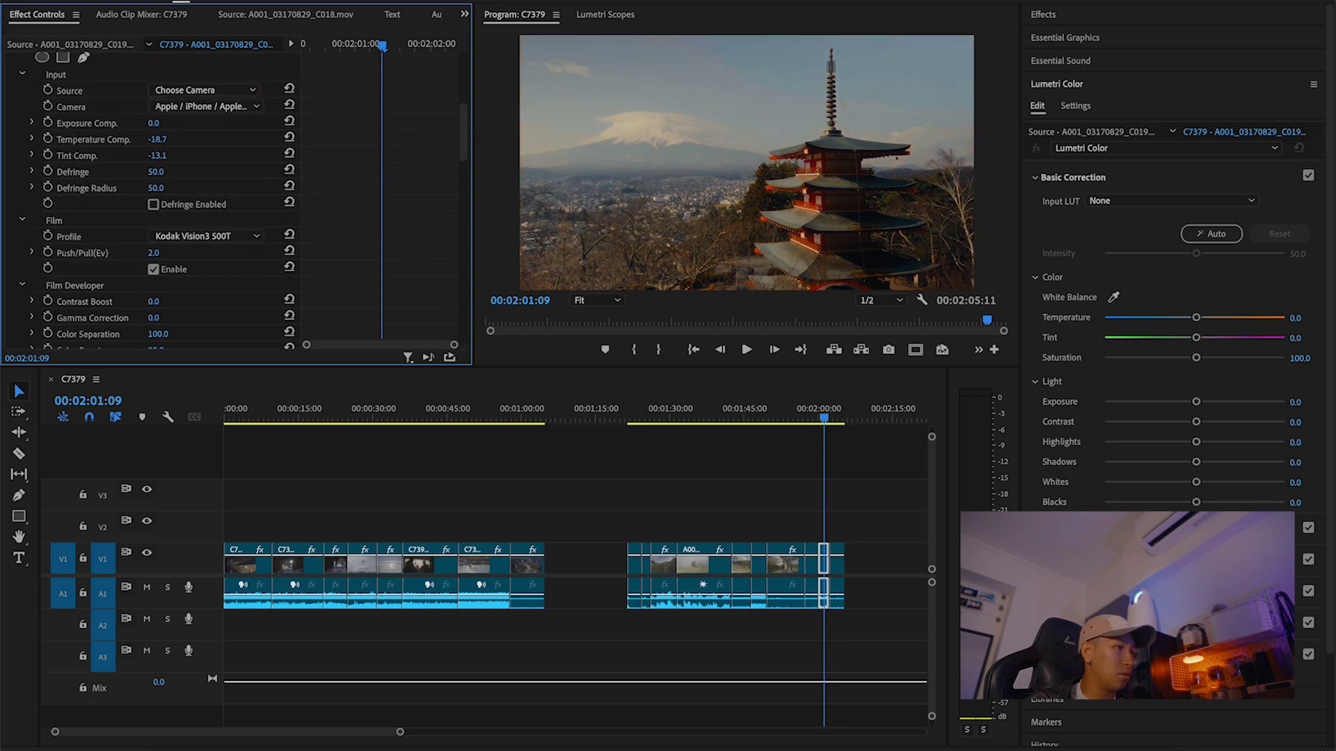
- Review the graded sea view clip at the end of the timeline and clear the clip selection
click(835, 416)
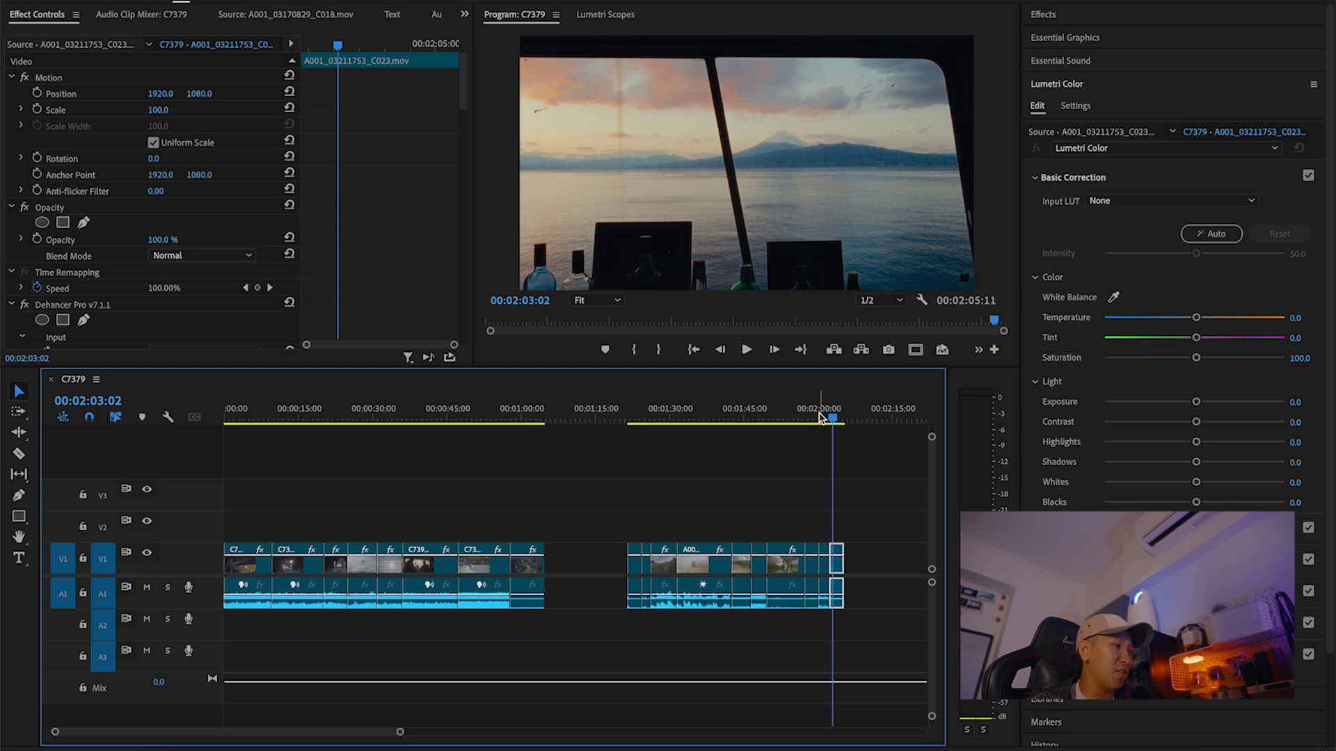
click(635, 468)
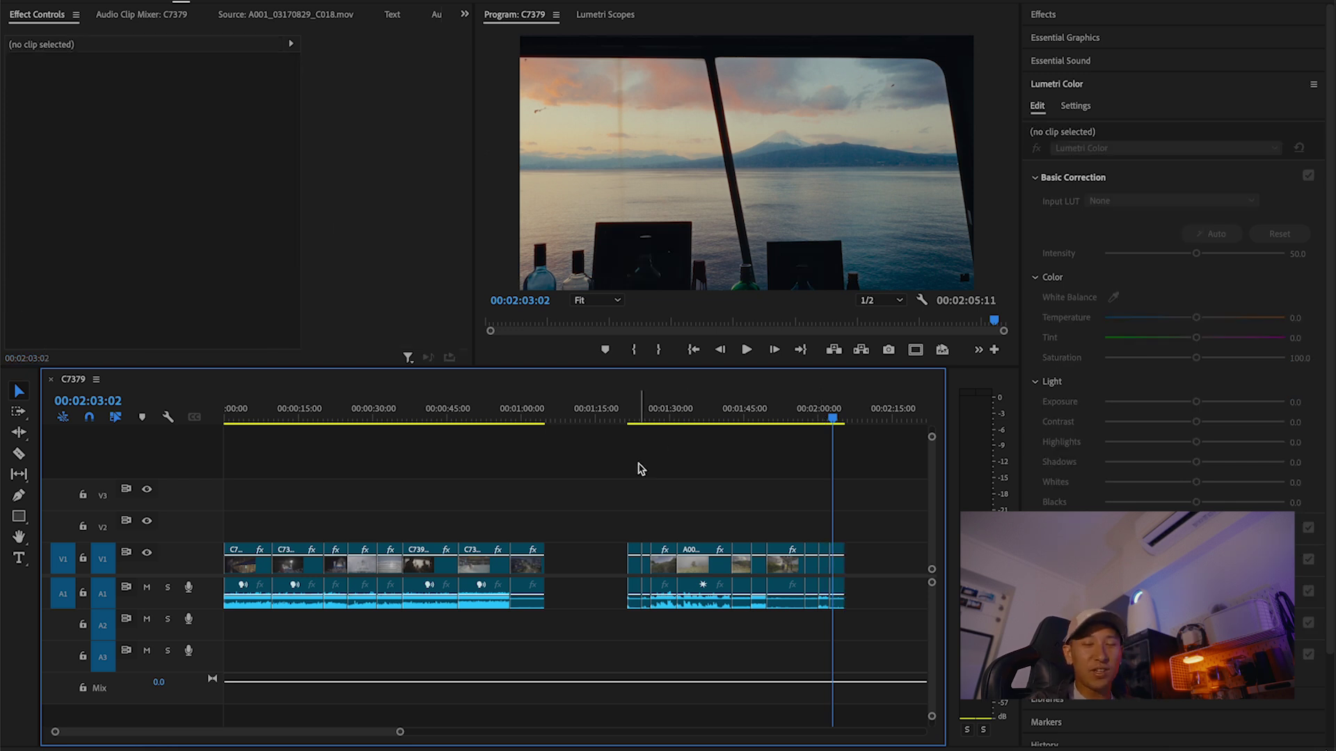